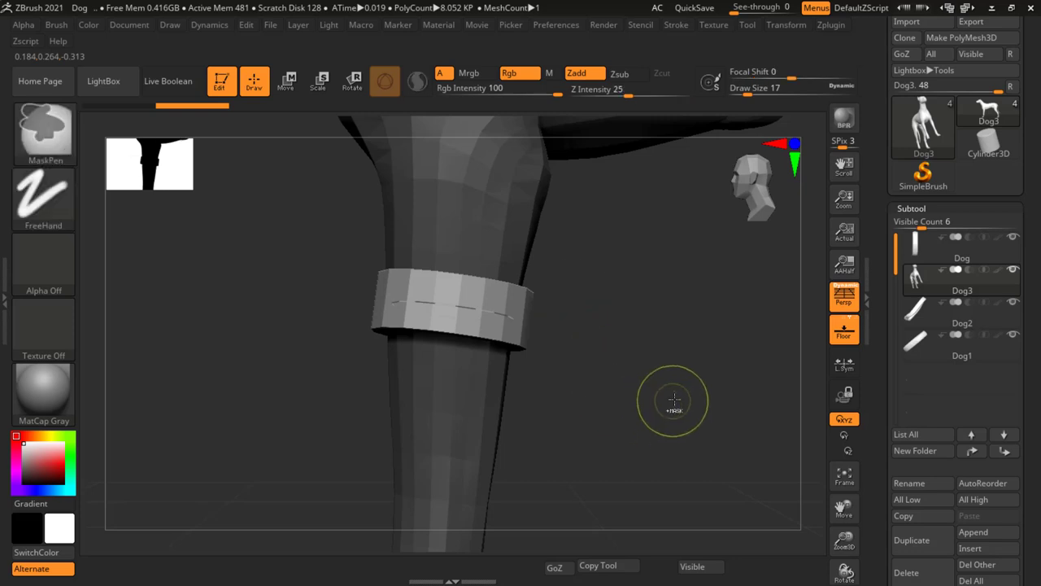
- Zoom out from the leg close-up and pan to frame the whole banded dog
left_click_drag(669, 395, 336, 436, "alt")
left_click_drag(614, 360, 492, 323, "alt")
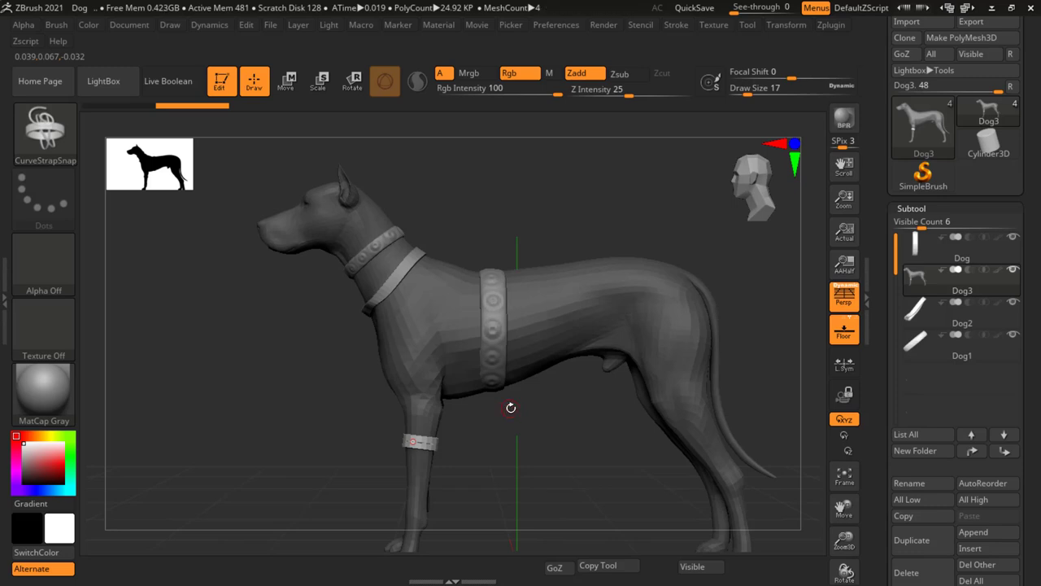
left_click_drag(511, 408, 549, 446)
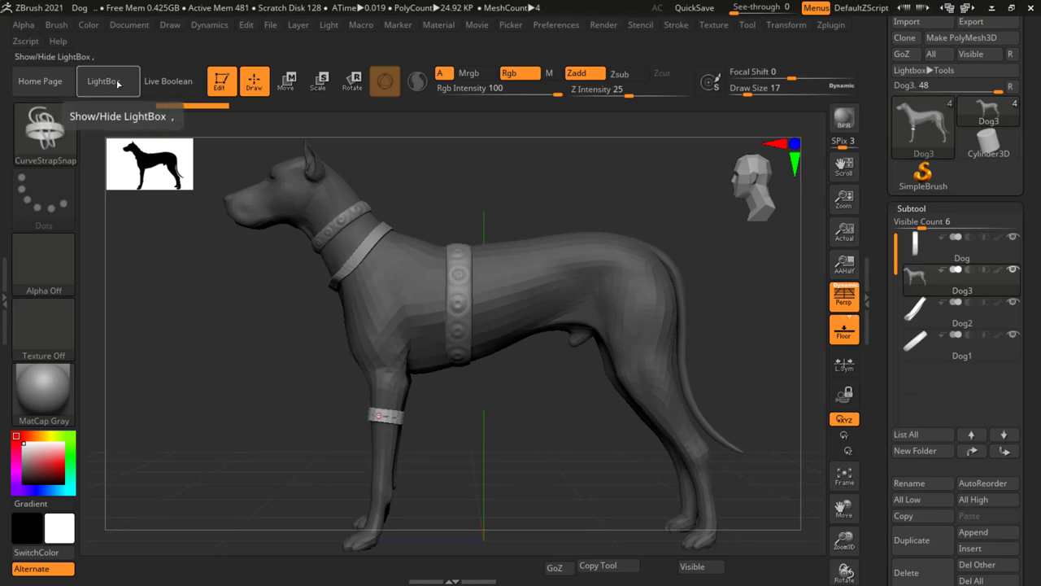
- Start a new document without saving, then load the Dog.ZPR project from LightBox
left_click(130, 25)
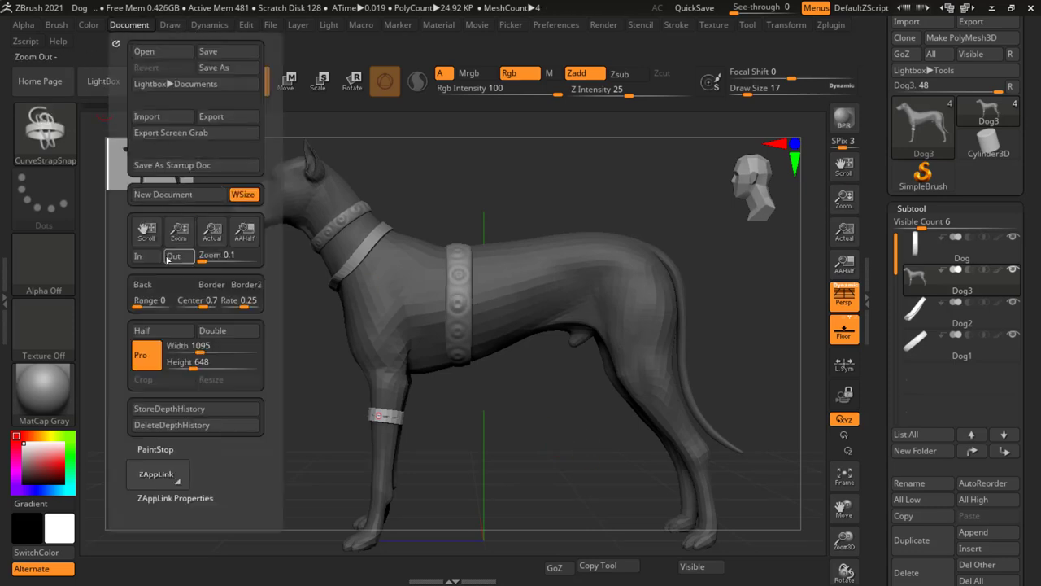
left_click(162, 197)
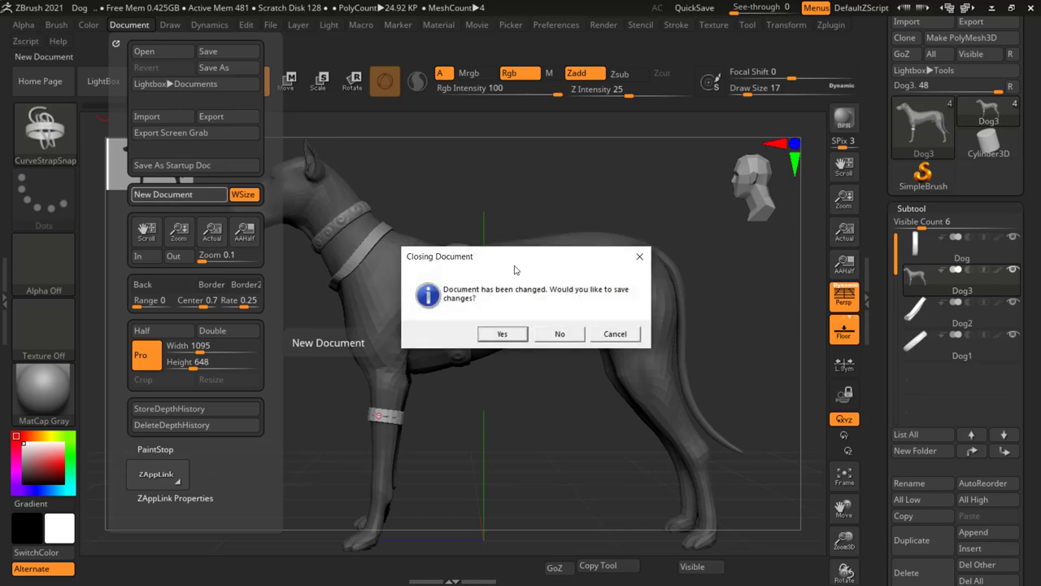
left_click(572, 338)
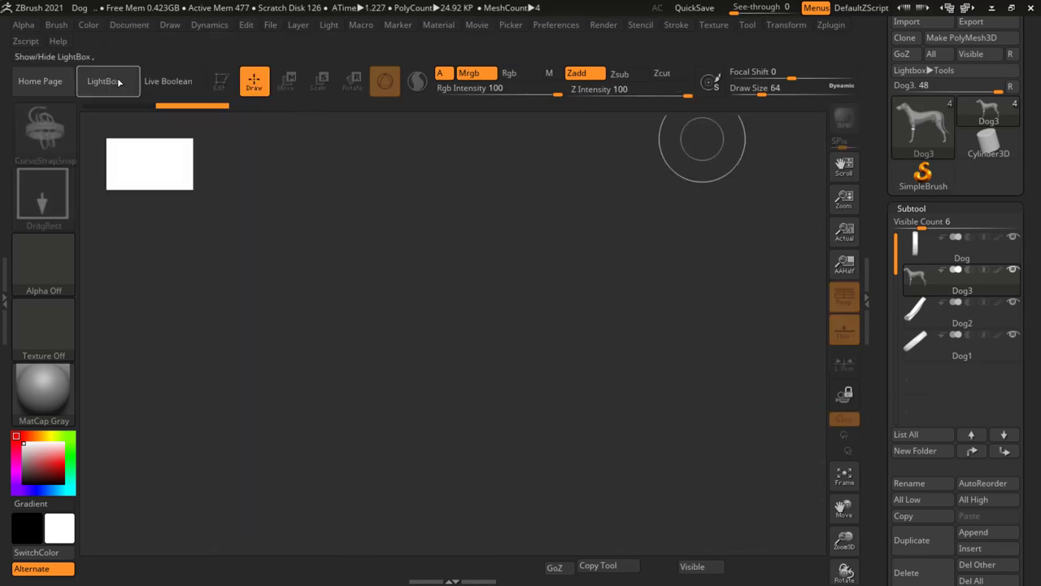
left_click(118, 82)
left_click(648, 336)
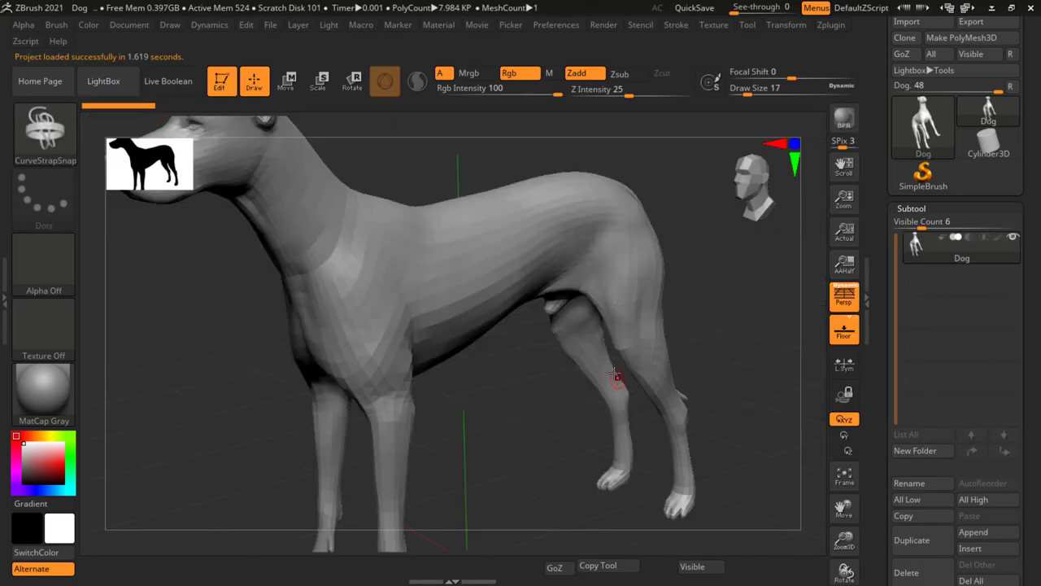
- Orbit the dog to a side-on view and select the CurveTube brush
scroll(615, 379, "down", 5)
left_click_drag(574, 388, 576, 366)
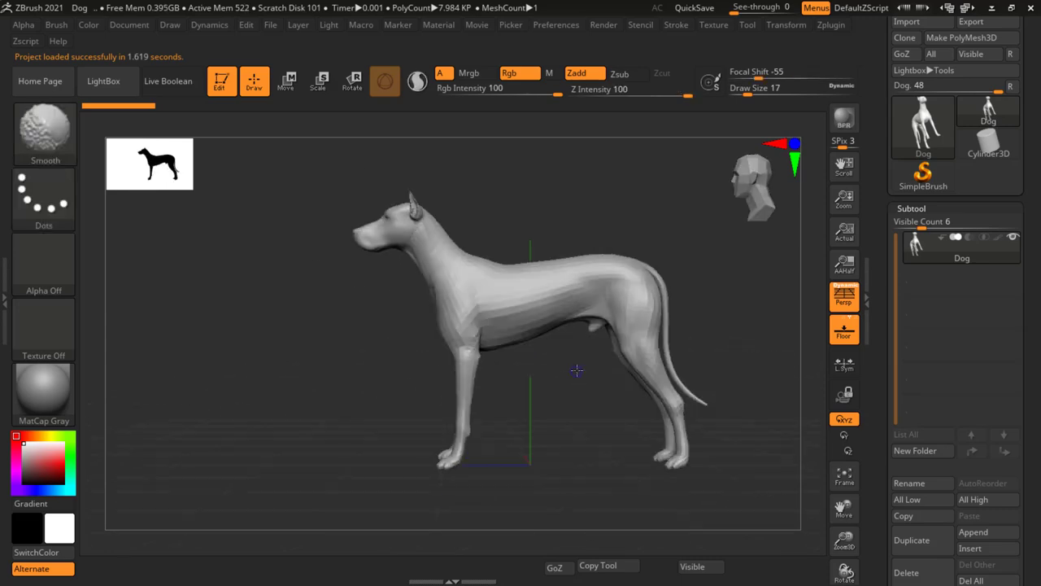
left_click_drag(602, 402, 534, 409)
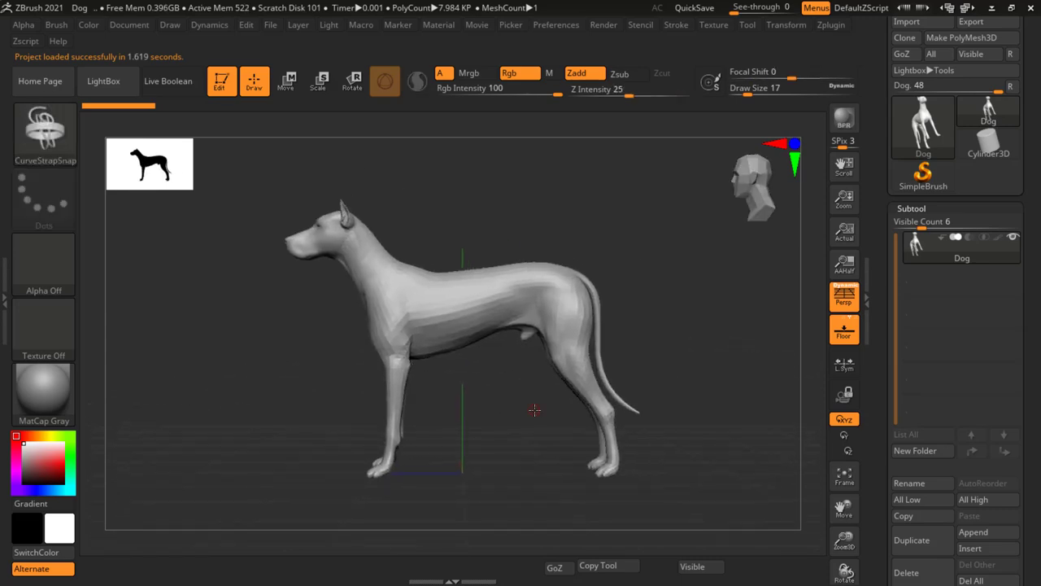
key("b")
key("c")
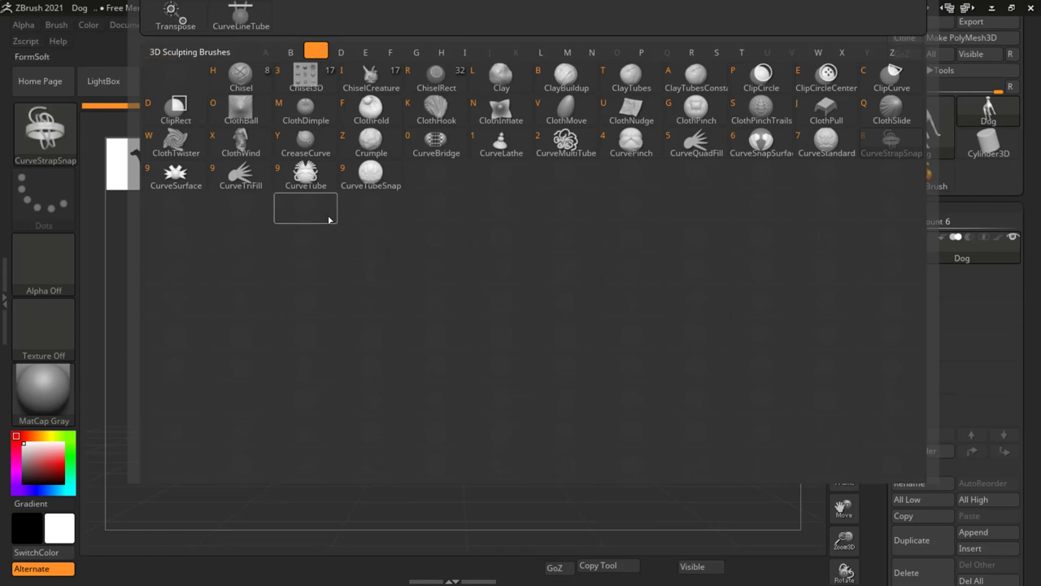
mouse_move(305, 174)
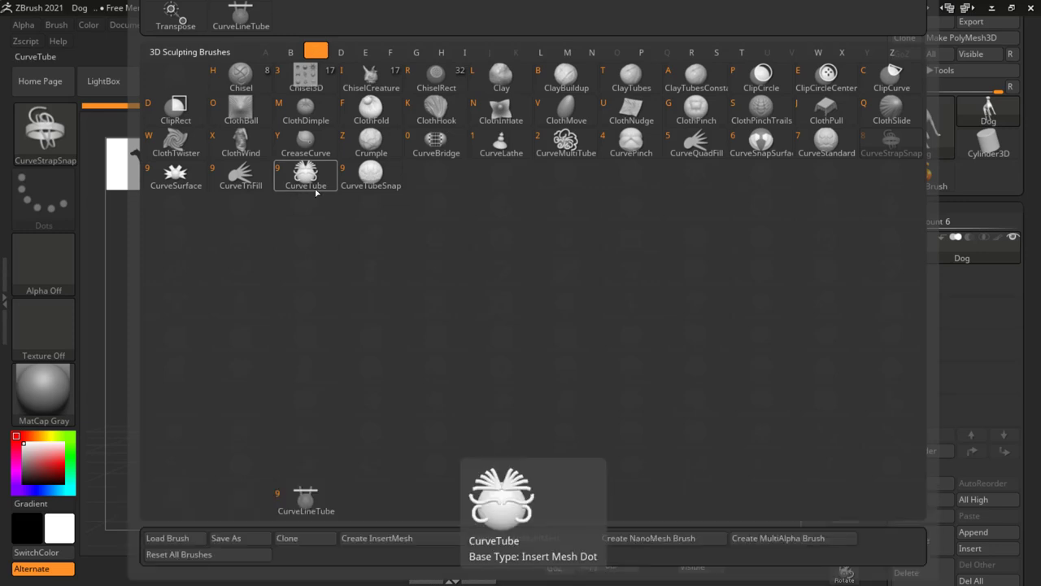
left_click(315, 192)
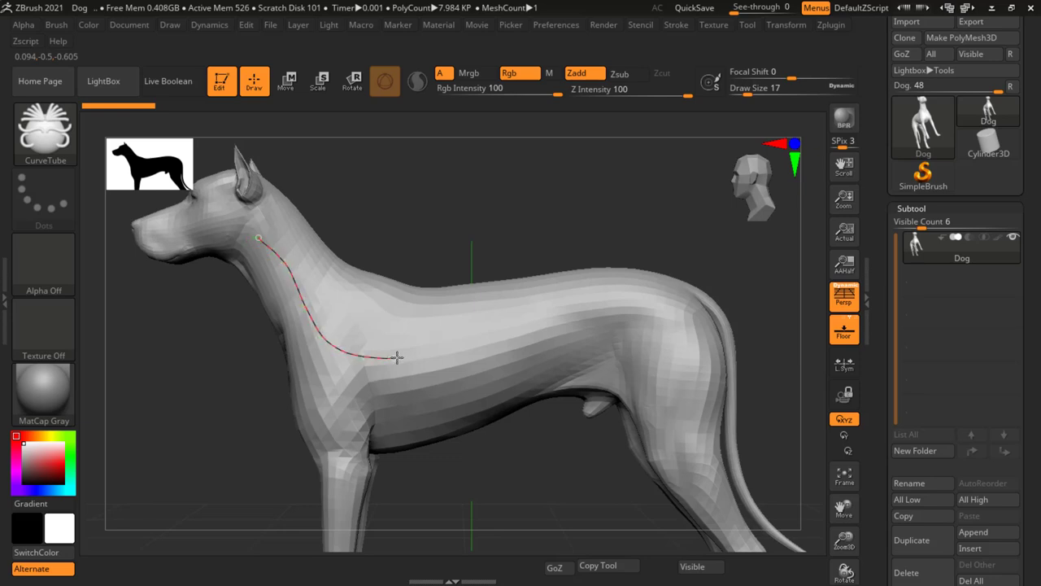
- Try a tube down the neck, undo it, then draw a curved tube across the dog's side
left_click_drag(396, 357, 397, 357)
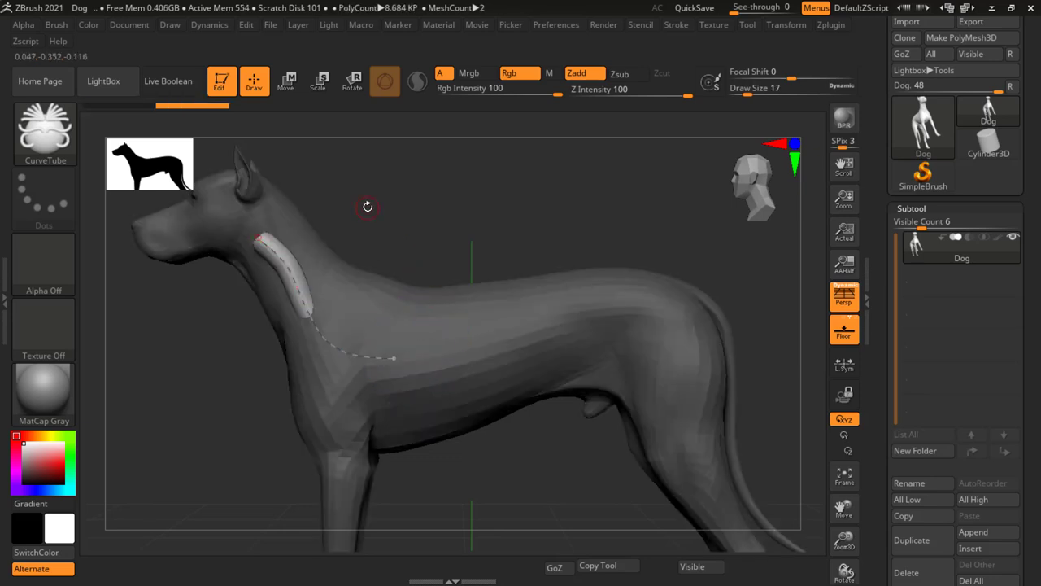
left_click_drag(365, 205, 397, 225)
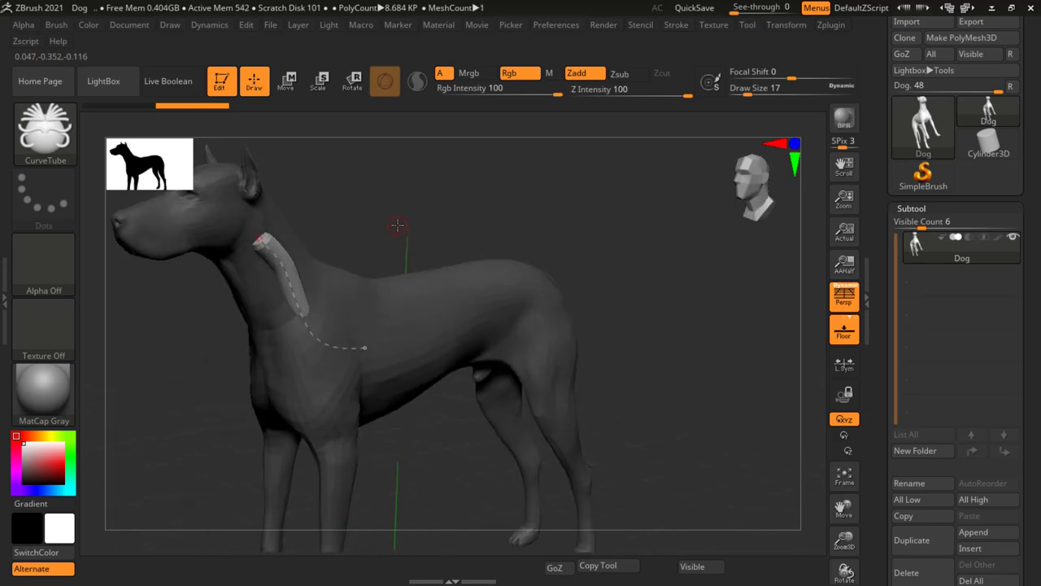
key("ctrl+z")
mouse_move(383, 239)
left_mouse_down()
mouse_move(359, 237)
mouse_move(494, 240)
mouse_move(426, 246)
mouse_move(251, 345)
left_mouse_up()
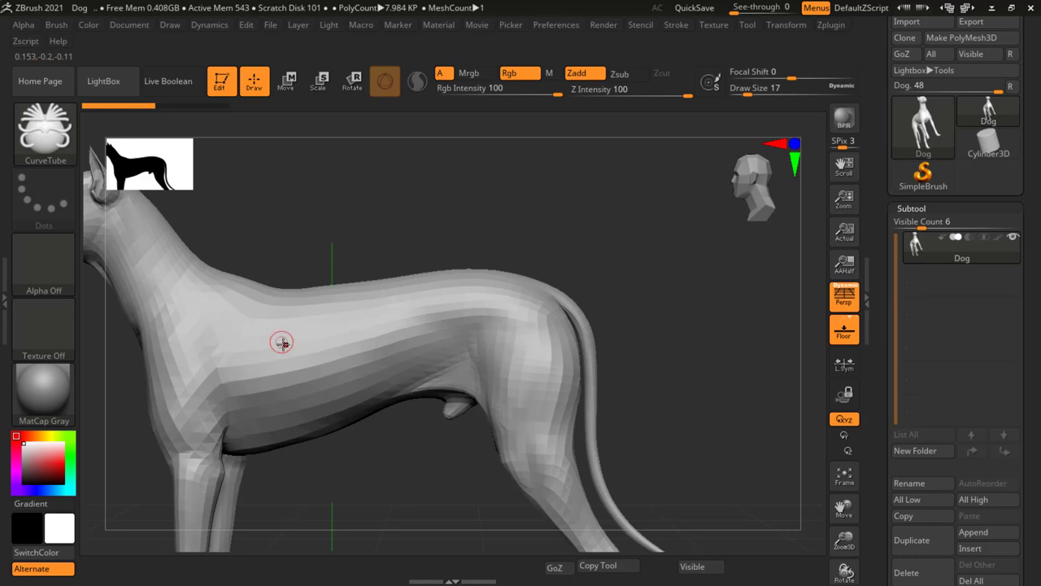
left_click(417, 315)
mouse_move(442, 221)
left_mouse_down()
mouse_move(318, 244)
mouse_move(496, 388)
mouse_move(477, 365)
mouse_move(449, 399)
left_mouse_up()
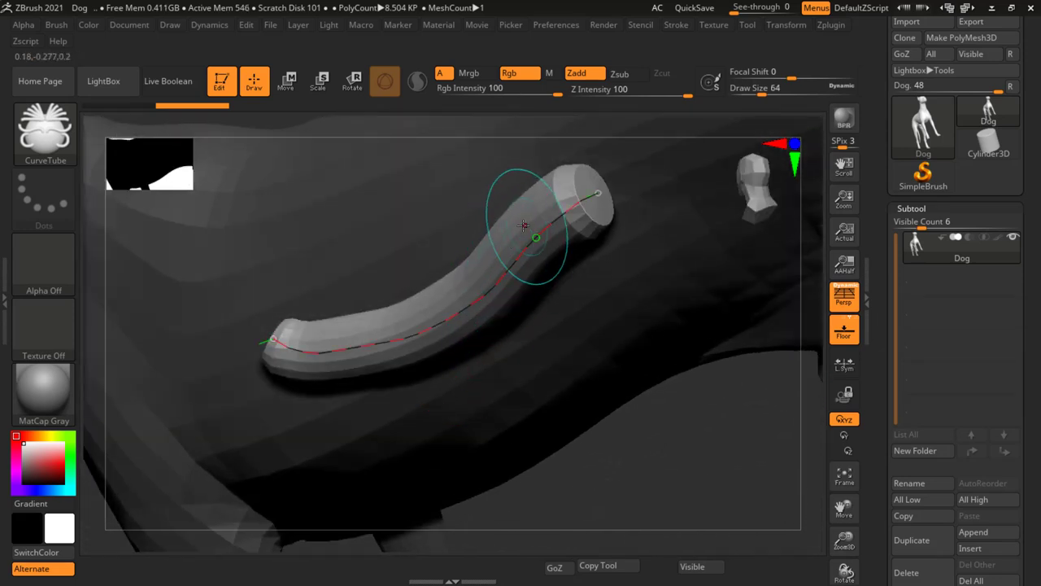
mouse_move(521, 250)
left_mouse_down()
mouse_move(542, 296)
mouse_move(588, 286)
mouse_move(585, 263)
left_mouse_up()
left_click_drag(530, 396, 520, 365)
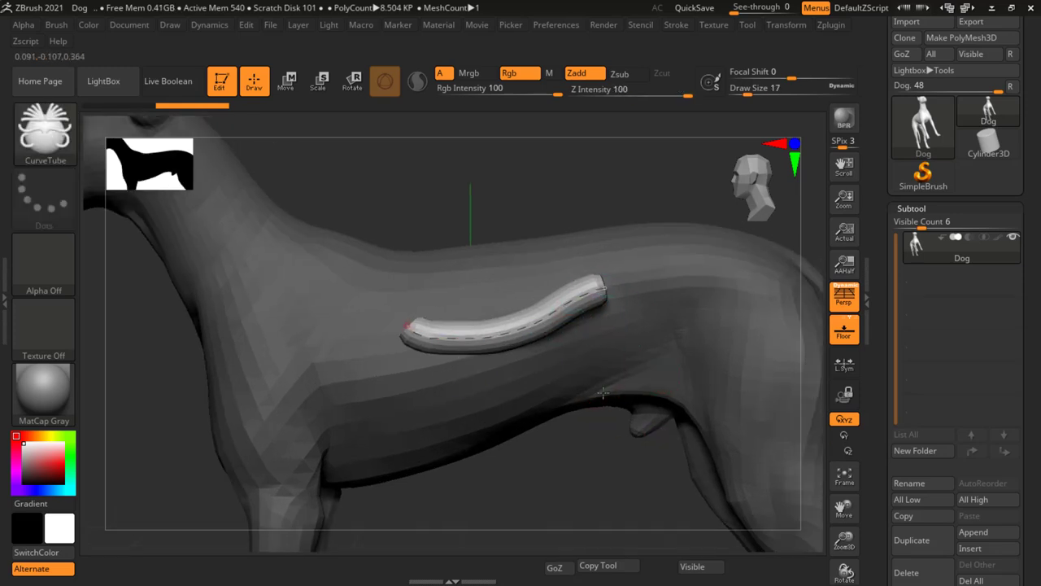
mouse_move(640, 321)
right_mouse_down("alt")
mouse_move(468, 313)
mouse_move(468, 330)
mouse_move(515, 308)
right_mouse_up("alt")
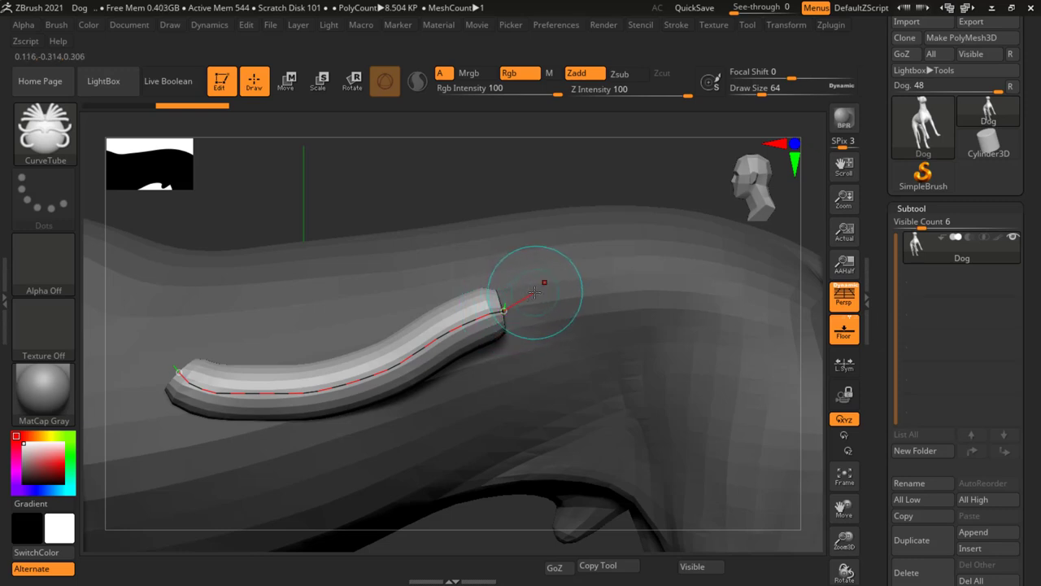
- Extend the tube's curve past its end to lengthen it along the back
left_click_drag(534, 291, 551, 286)
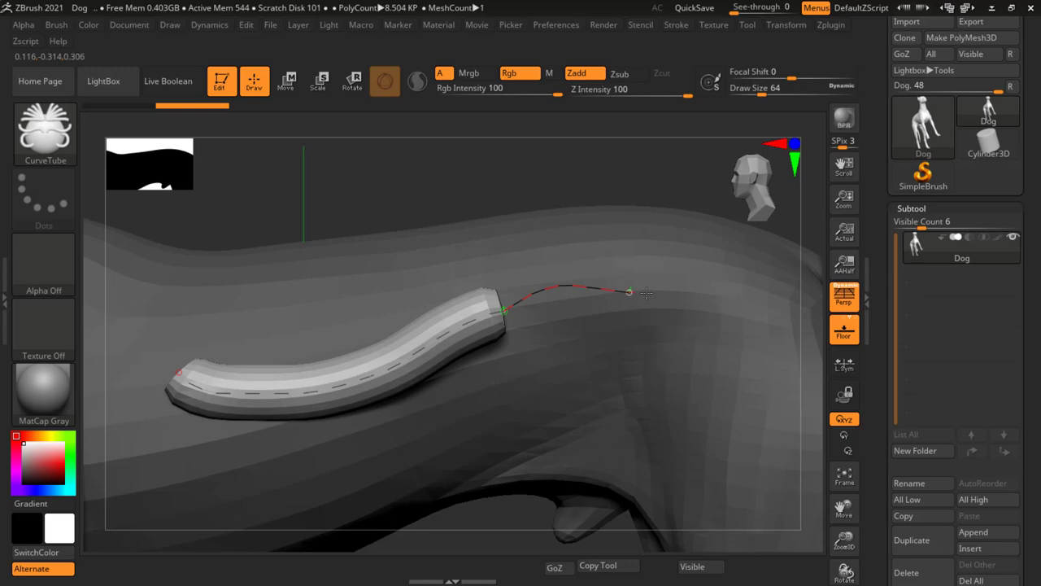
left_click_drag(672, 292, 674, 292)
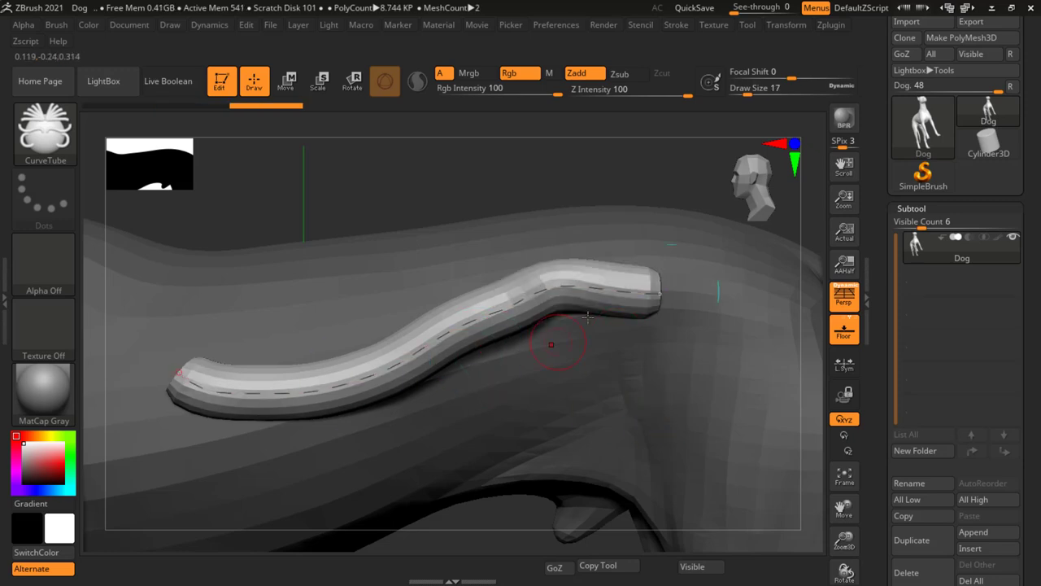
scroll(681, 389, "down", 5)
right_click_drag(651, 427, 499, 371, "alt")
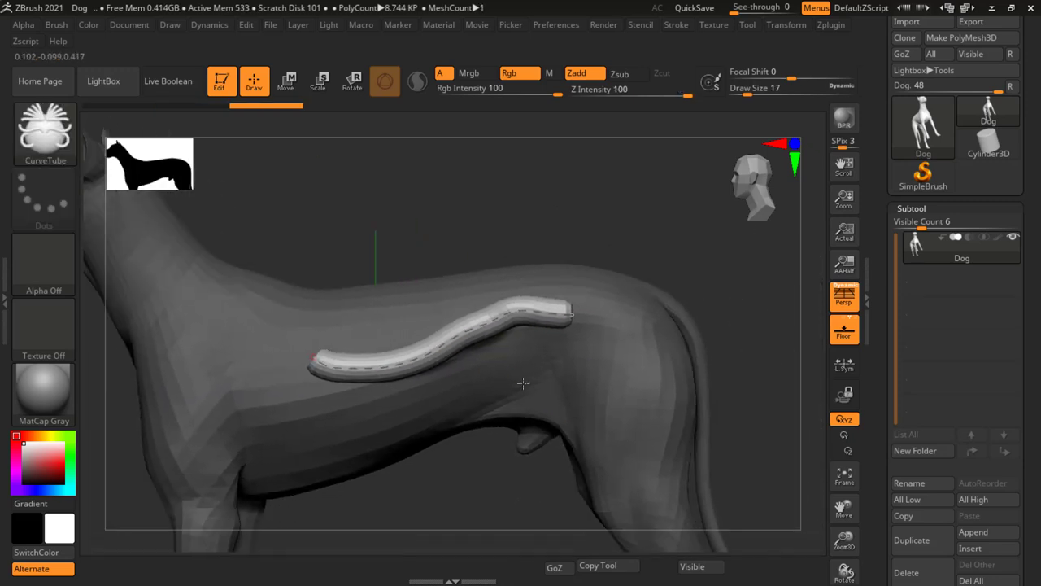
- Continue the tube from its end over the hip and down the hind leg
left_click_drag(541, 287, 552, 293)
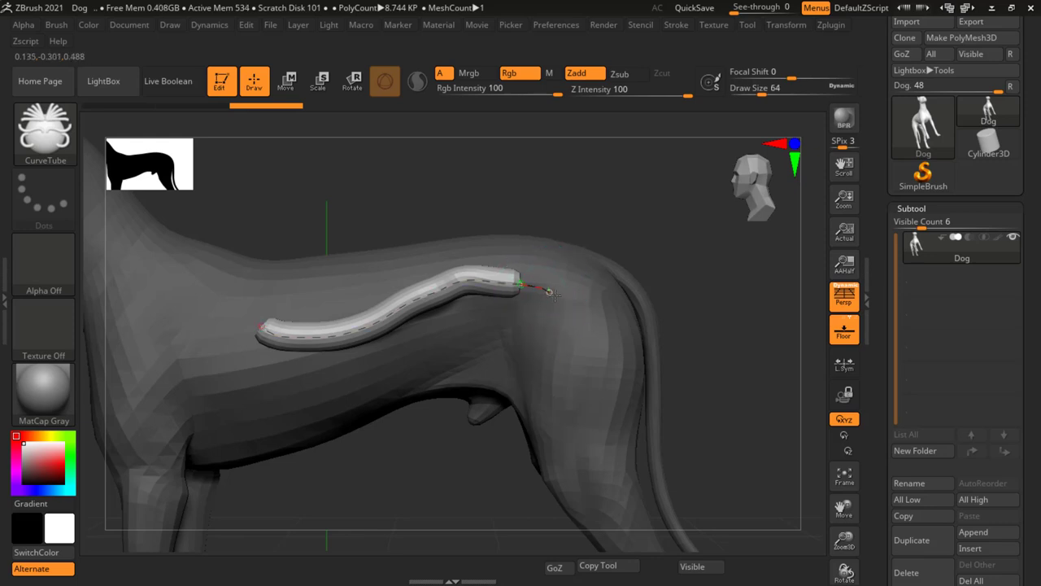
right_click_drag(702, 441, 633, 291, "alt")
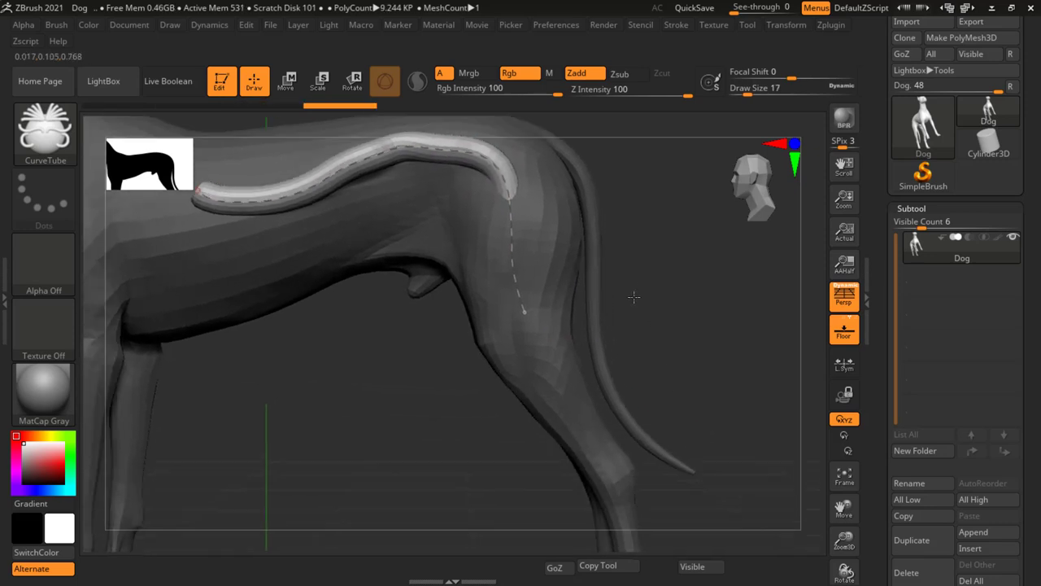
left_click_drag(530, 322, 567, 403)
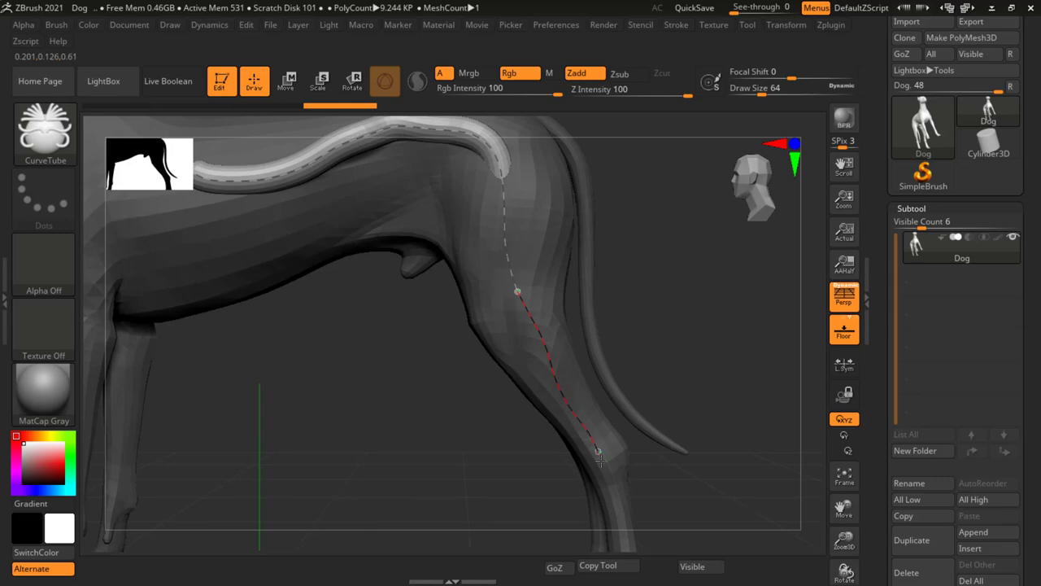
left_click_drag(600, 459, 602, 464)
mouse_move(667, 295)
right_mouse_down()
mouse_move(733, 253)
mouse_move(714, 297)
mouse_move(521, 284)
right_mouse_up()
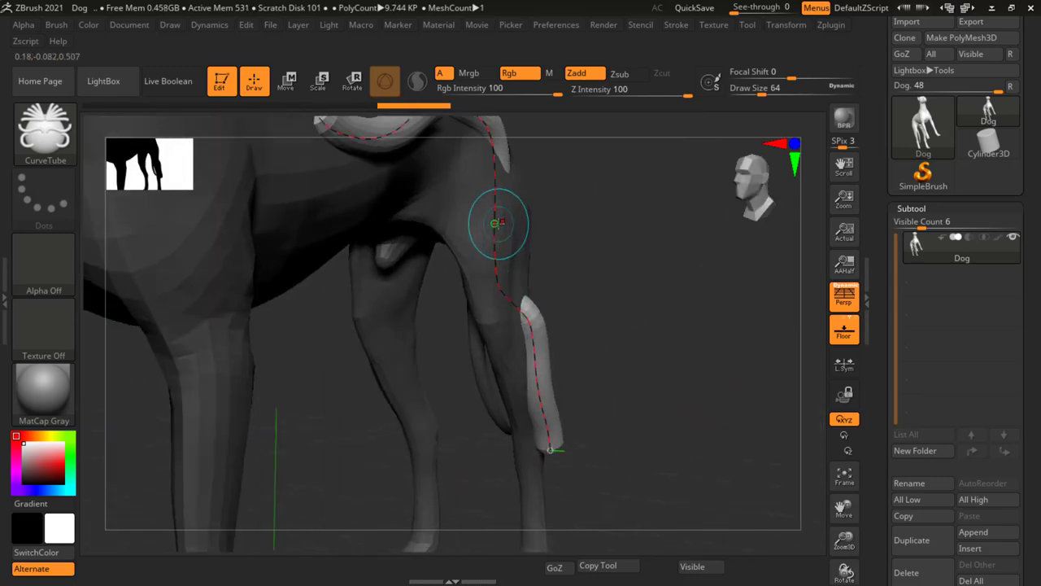
- Undo the long tube, start a fresh tube curve on the body, and frame the whole dog
key("ctrl+z")
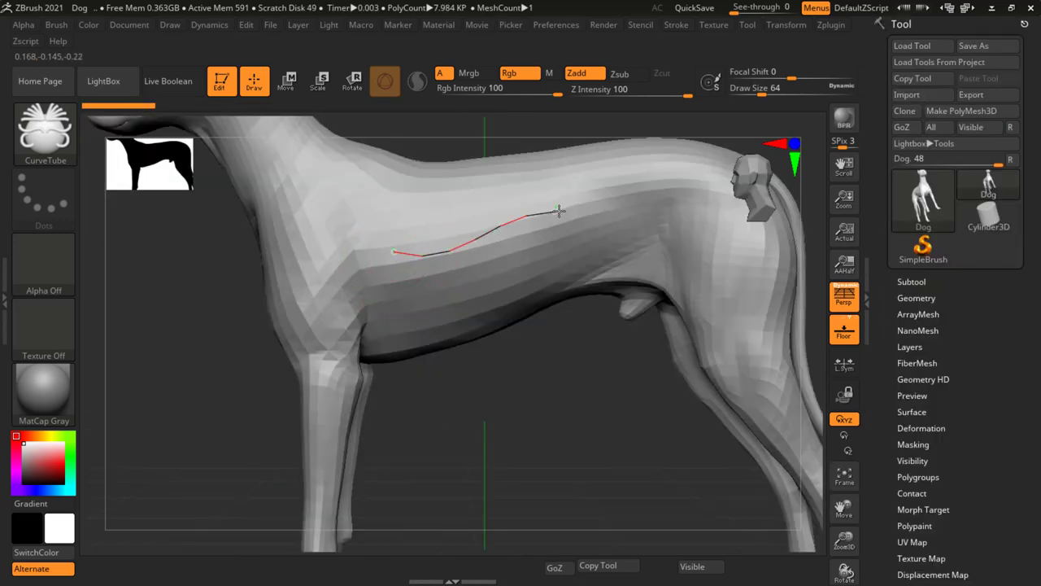
left_click_drag(559, 211, 559, 210)
right_click_drag(558, 344, 577, 372)
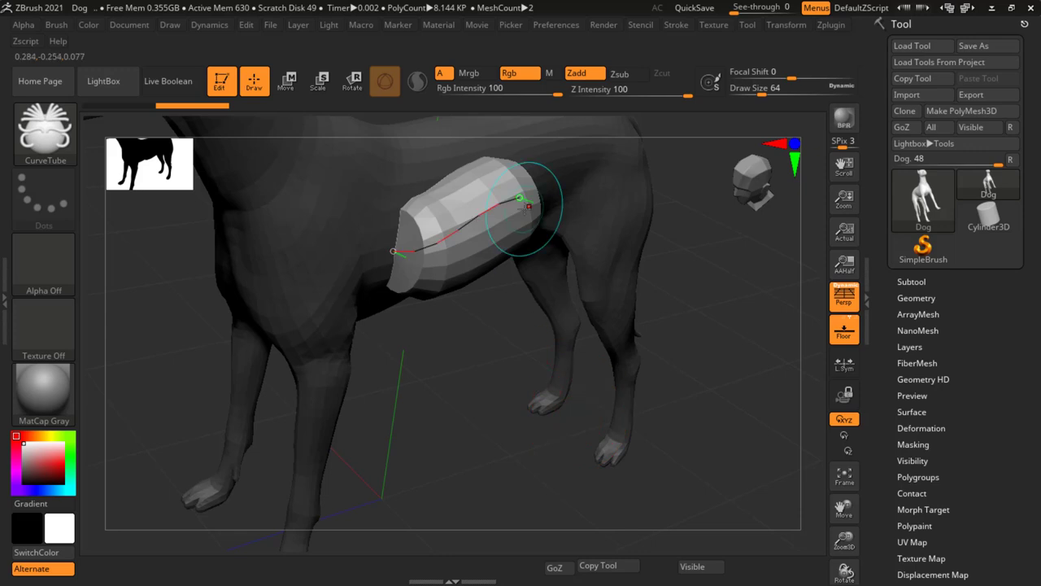
left_click_drag(439, 243, 449, 268)
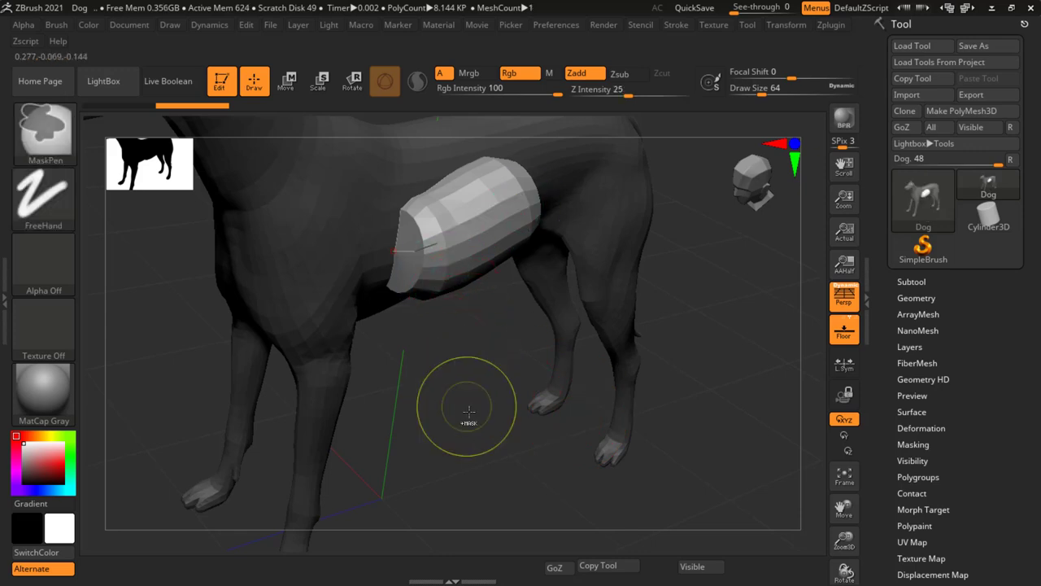
left_click_drag(468, 404, 470, 383, "shift")
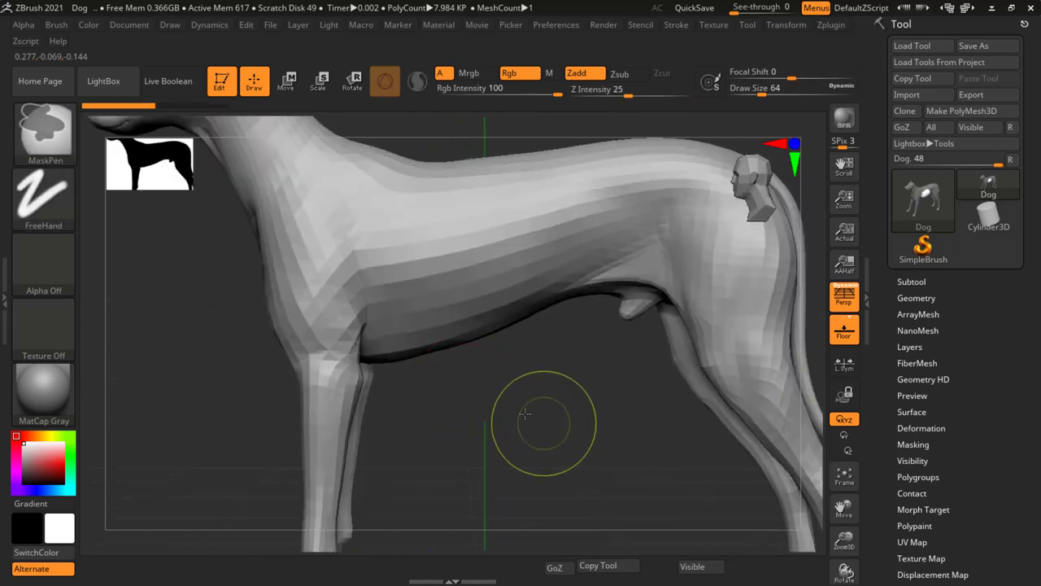
key("f")
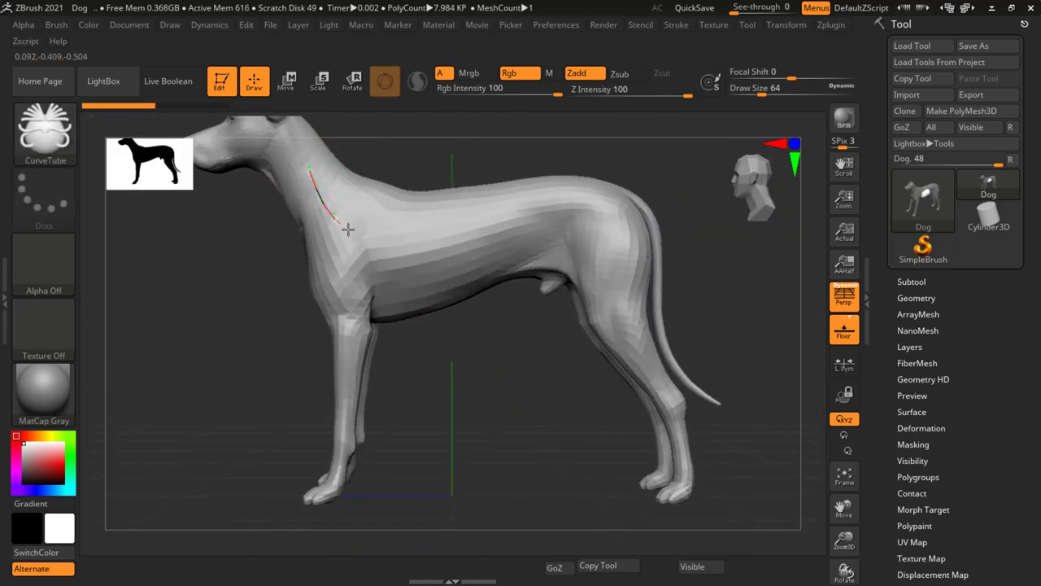
- Draw a tube along the dog's back and finalize it
left_click_drag(542, 206, 538, 207)
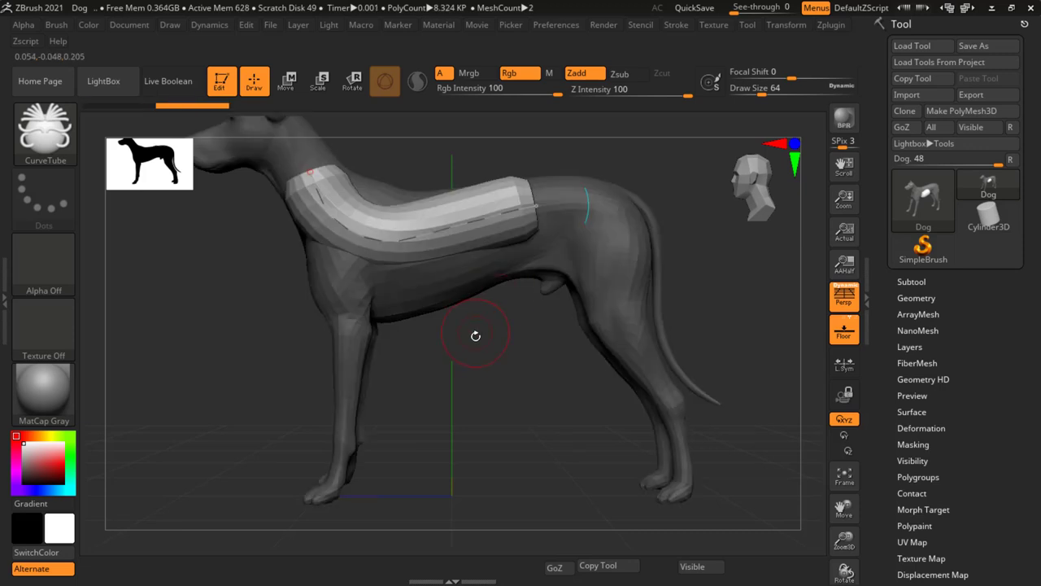
mouse_move(469, 326)
left_mouse_down()
mouse_move(430, 244)
mouse_move(415, 308)
mouse_move(431, 276)
mouse_move(426, 348)
left_mouse_up()
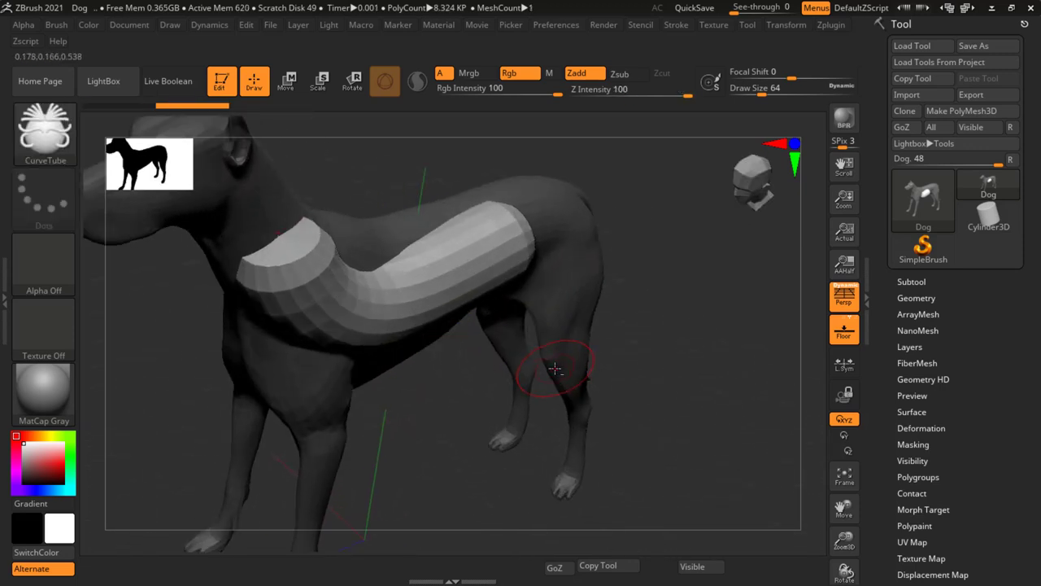
left_click_drag(554, 369, 453, 348)
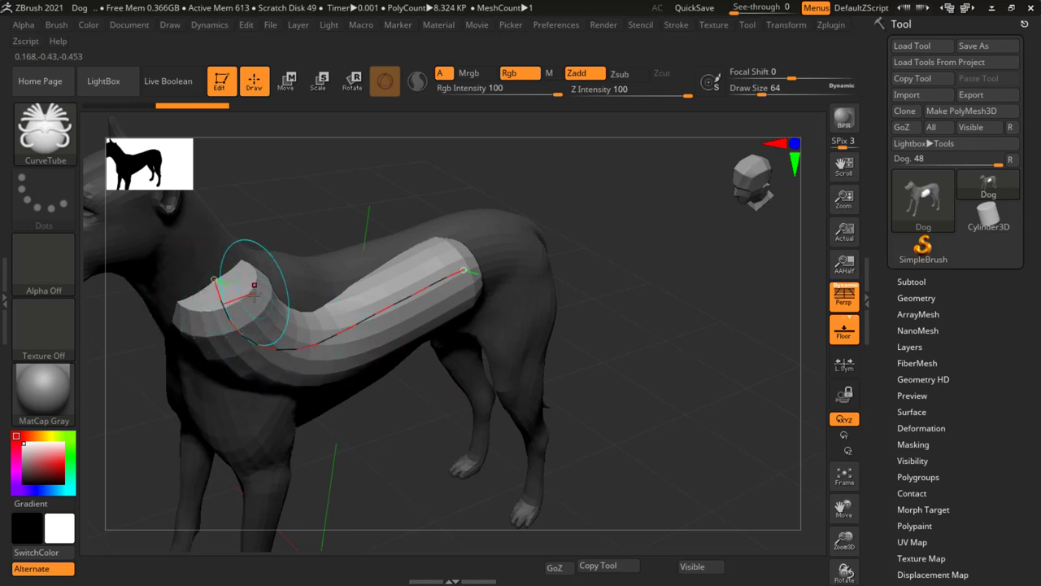
left_click(719, 326)
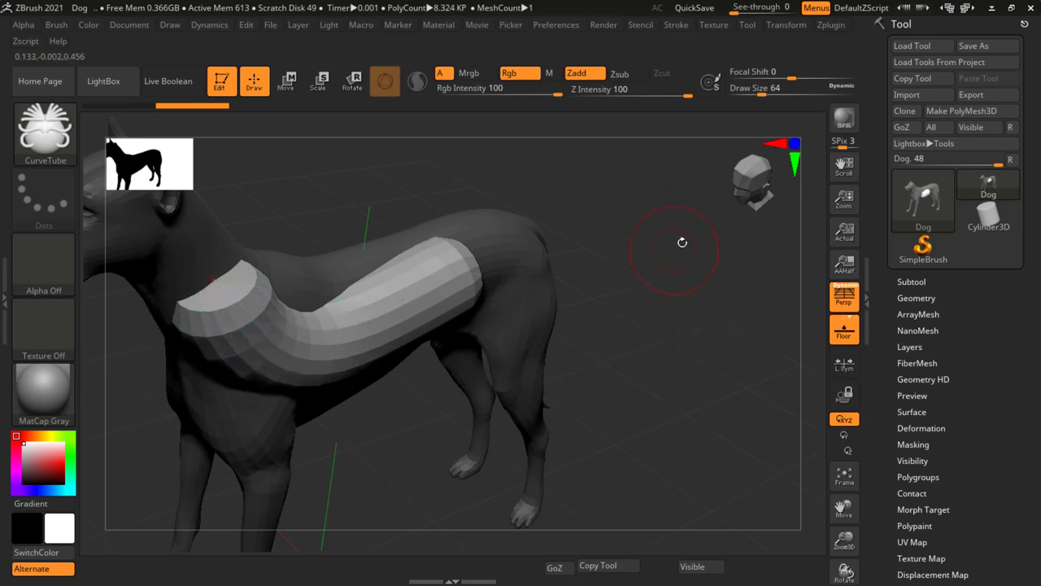
- Reduce the brush size from 64 to 44 and rebuild the tube thinner
key("s")
left_click_drag(666, 257, 662, 260)
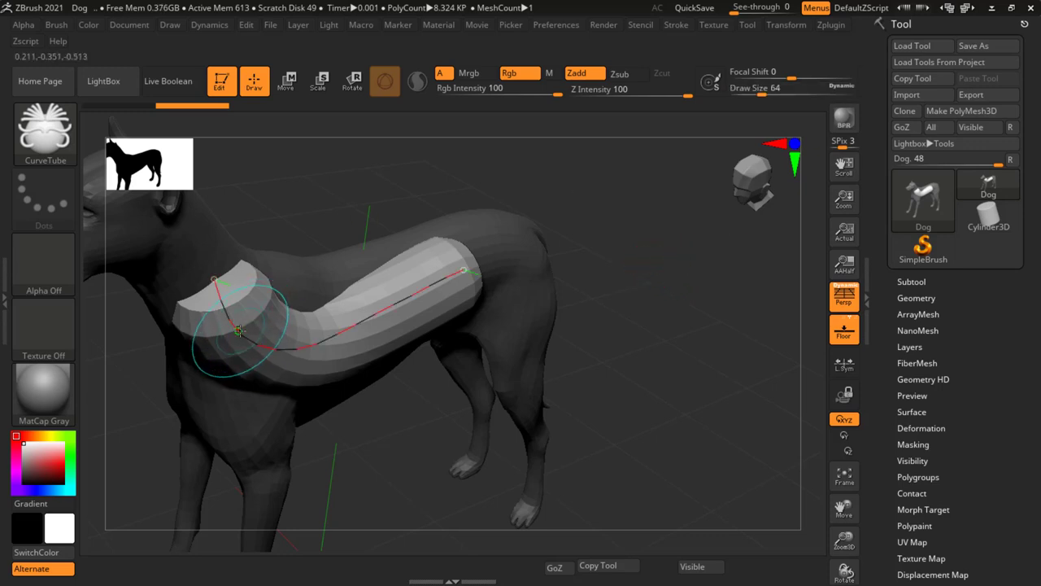
left_click(238, 330)
- Reshape the curve: raise its middle, lower its left half, extend its right end along the back
left_click_drag(416, 383, 407, 255)
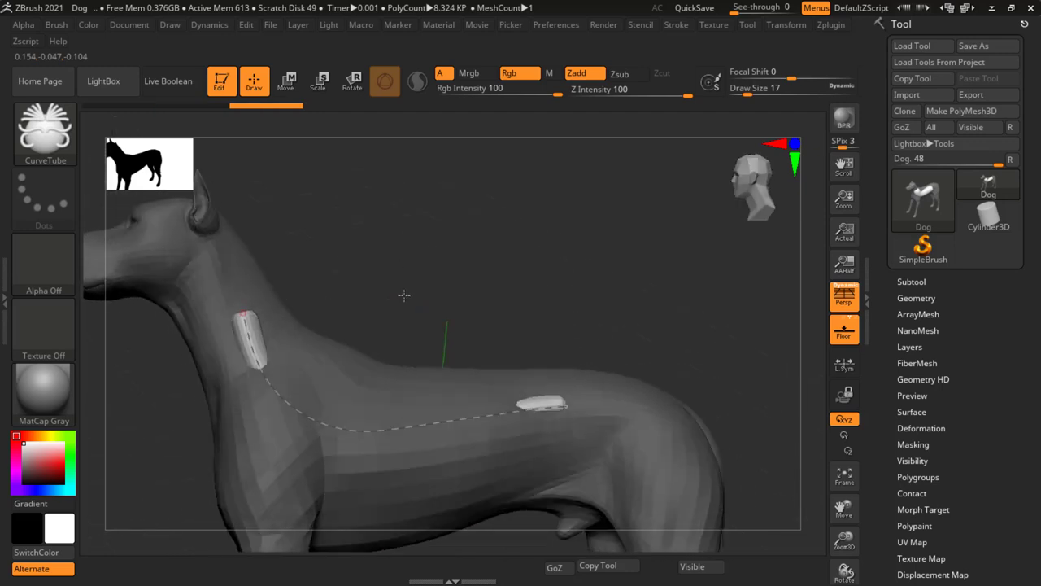
mouse_move(403, 295)
left_mouse_down()
mouse_move(412, 353)
mouse_move(314, 348)
left_mouse_up()
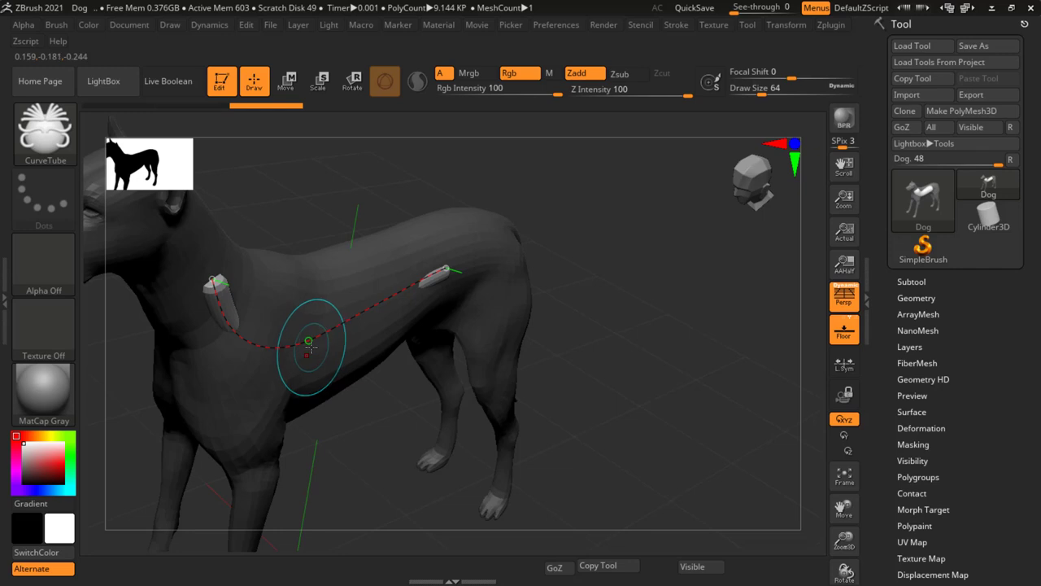
left_click_drag(321, 361, 398, 319)
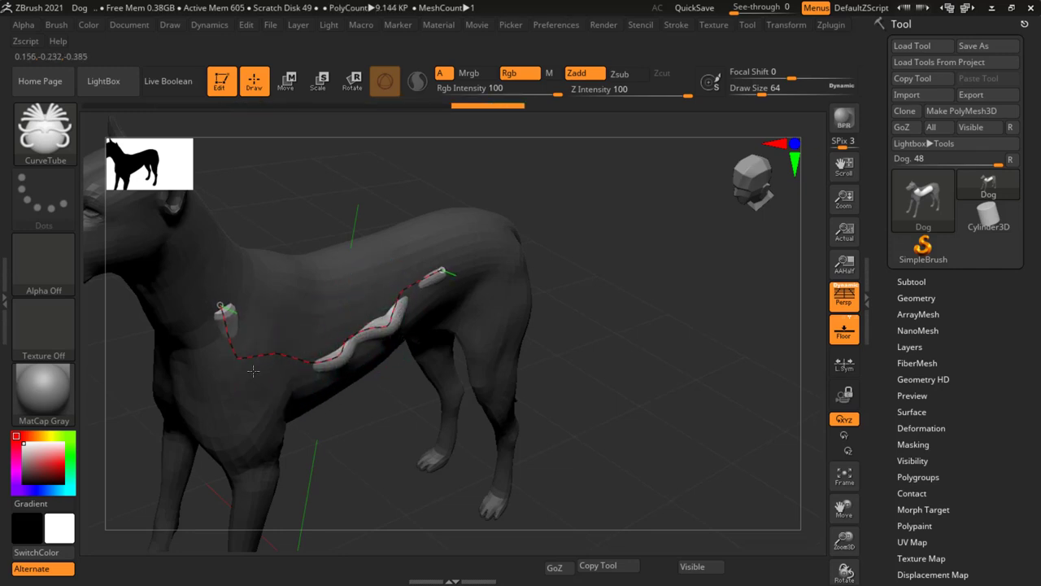
left_click_drag(271, 349, 274, 384)
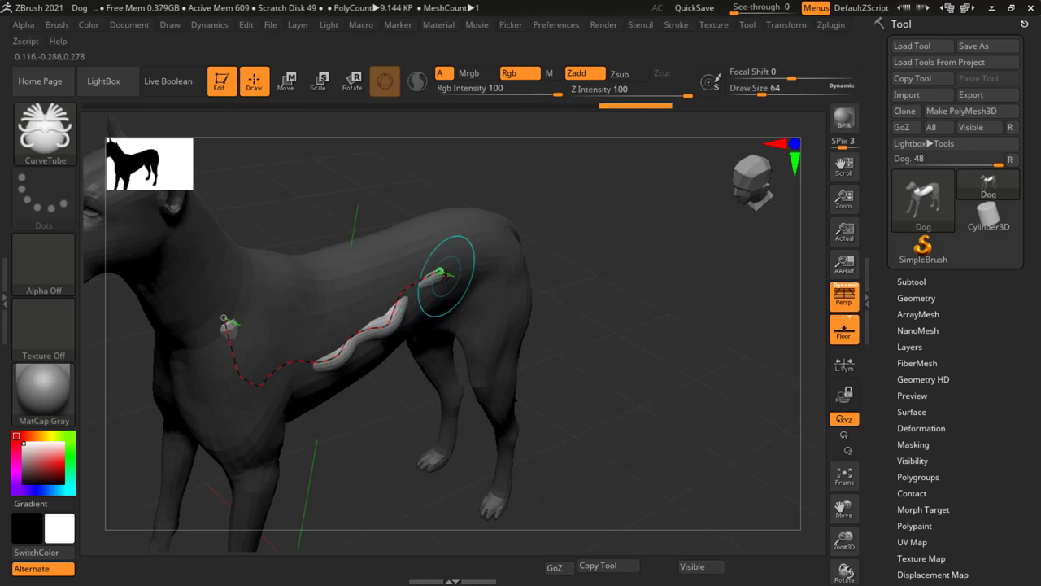
left_click_drag(439, 271, 485, 266)
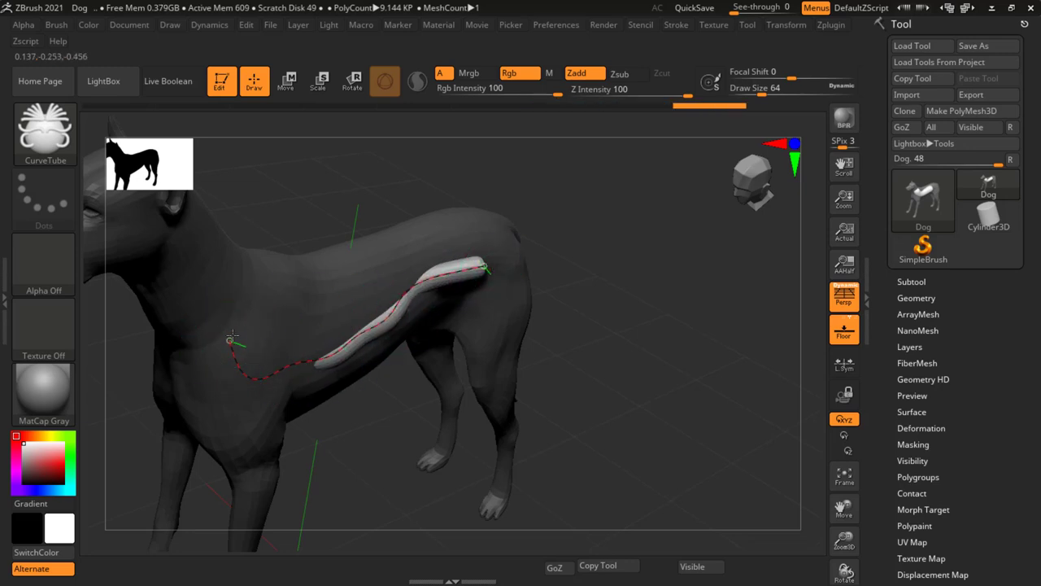
left_click_drag(569, 341, 275, 324)
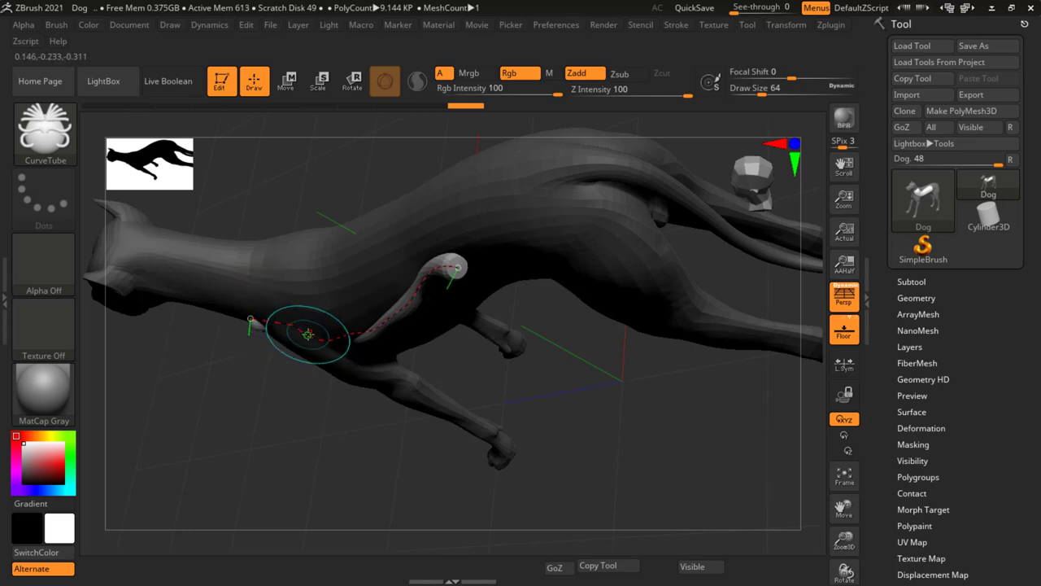
- Pull the tube's start up the neck and lengthen and adjust its end
left_click_drag(251, 319, 248, 321)
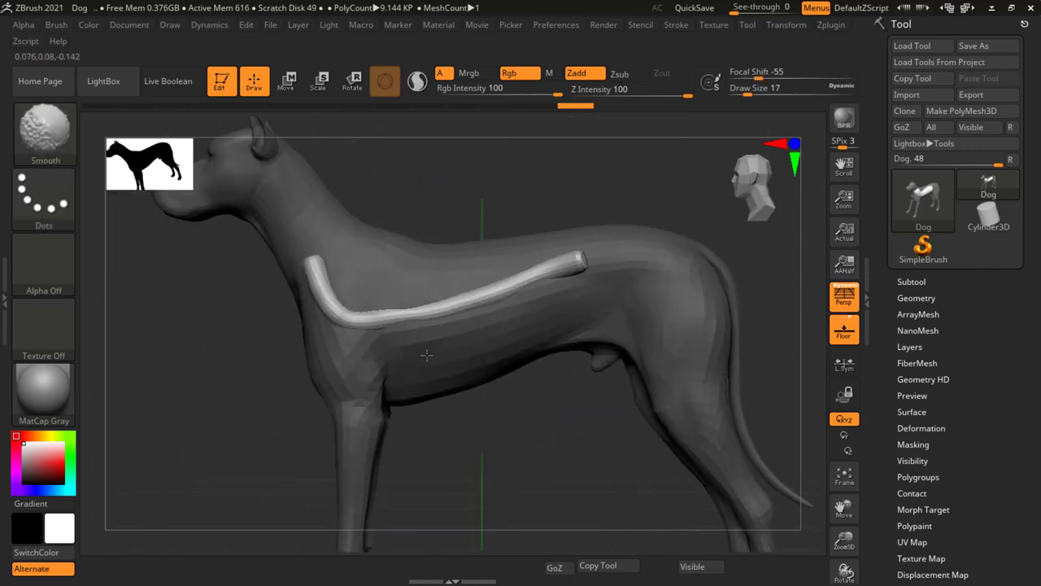
mouse_move(311, 262)
left_mouse_down()
mouse_move(291, 198)
mouse_move(252, 171)
left_mouse_up()
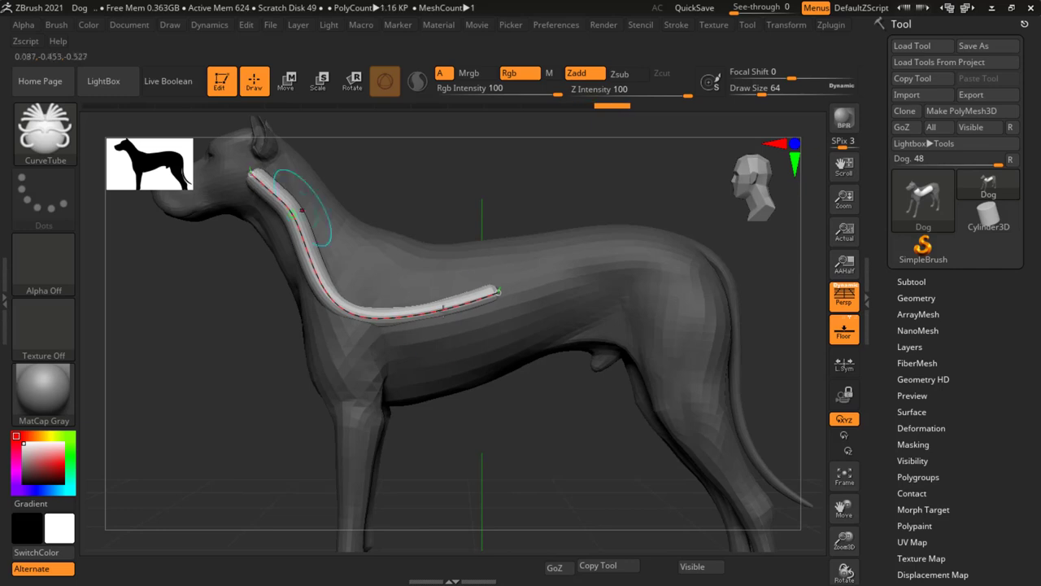
left_click_drag(496, 290, 619, 259)
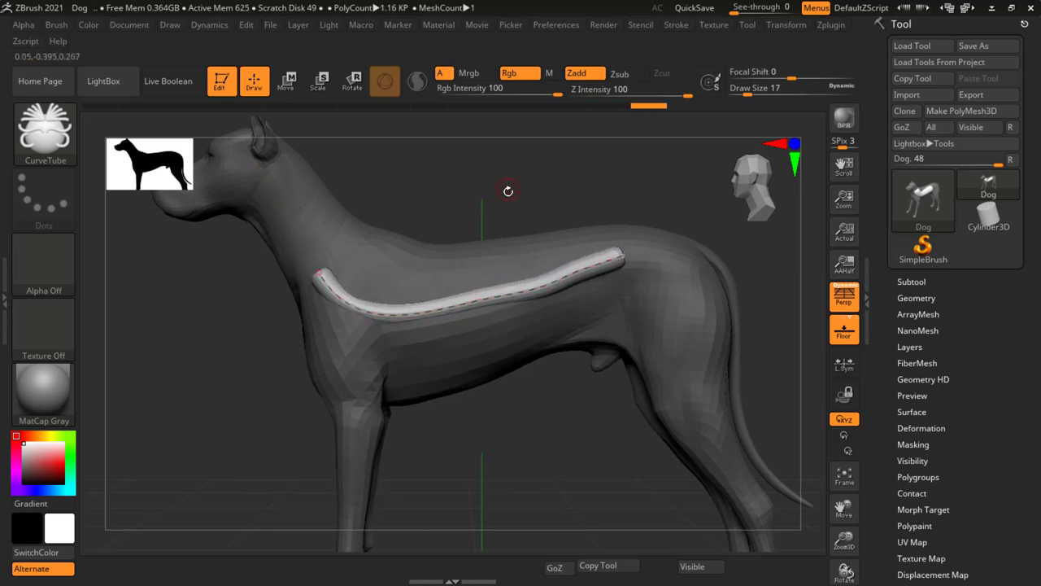
mouse_move(507, 186)
left_mouse_down()
mouse_move(556, 193)
mouse_move(512, 200)
left_mouse_up()
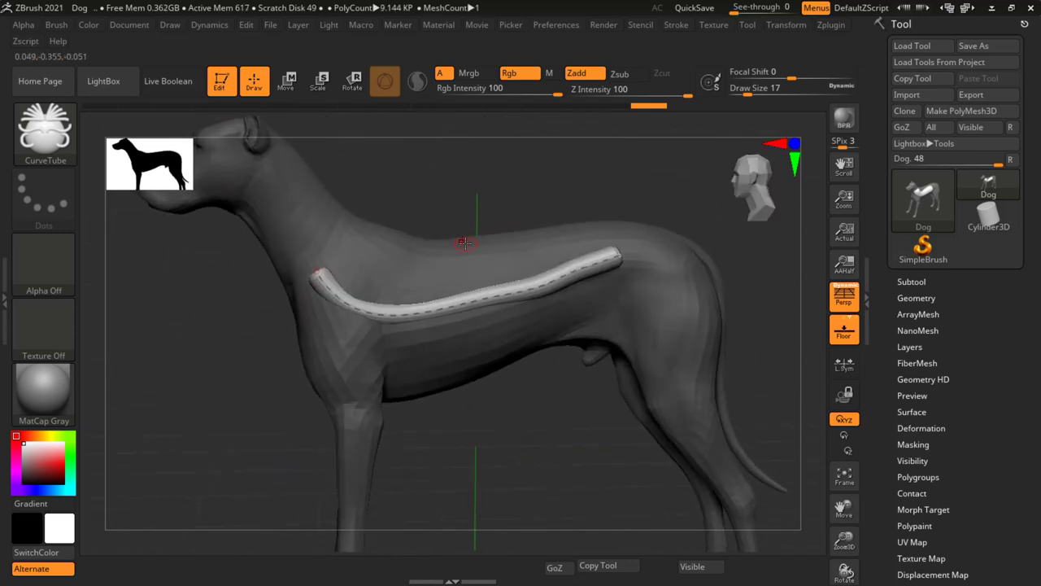
- Undo the back tube and zoom in on the dog's head and neck
key("ctrl")
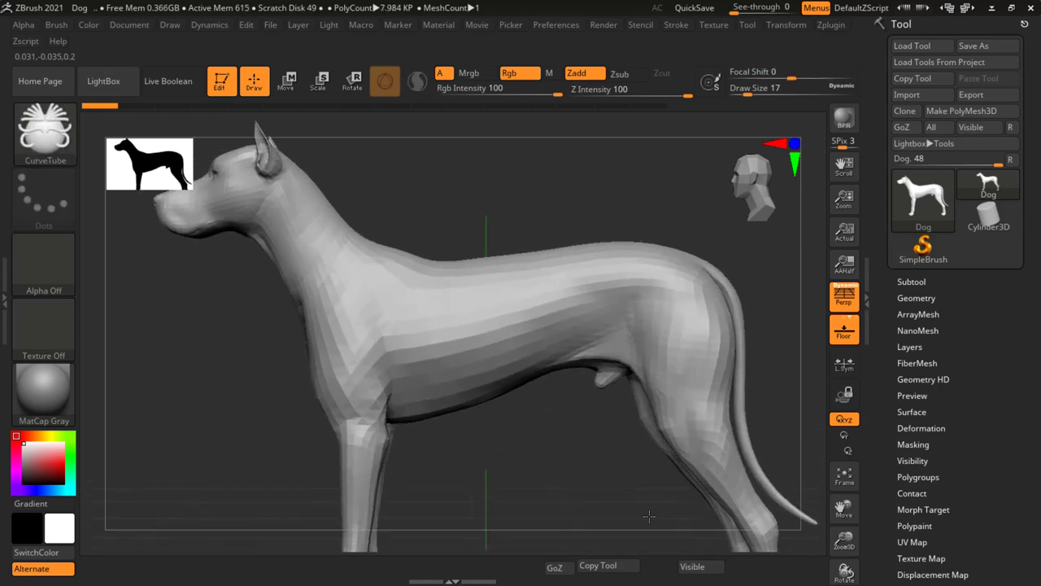
scroll(430, 333, "up", 2)
scroll(464, 286, "up", 2)
scroll(418, 269, "up", 2)
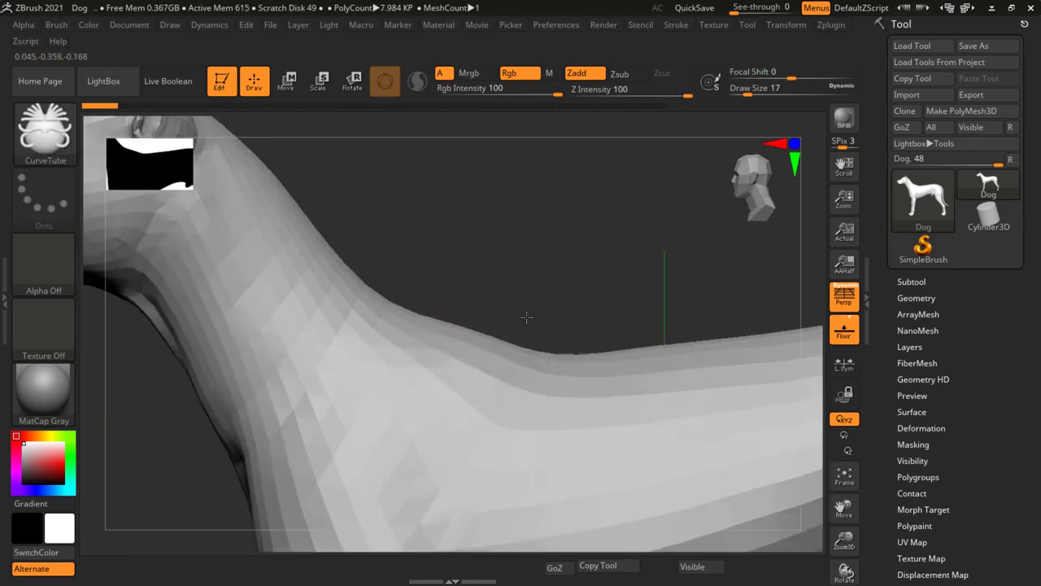
scroll(526, 317, "down", 3)
scroll(657, 365, "down", 1)
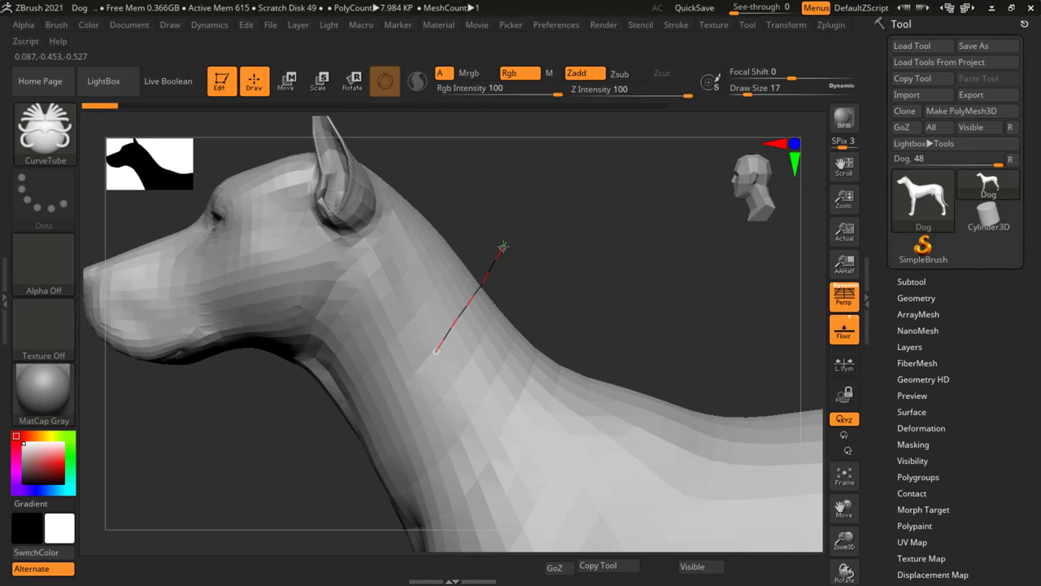
- Draw a tube collar across the neck, shrink it to Draw Size 8, and check from the side
mouse_move(503, 246)
left_mouse_down()
mouse_move(515, 260)
mouse_move(635, 236)
mouse_move(590, 263)
mouse_move(486, 291)
left_mouse_up()
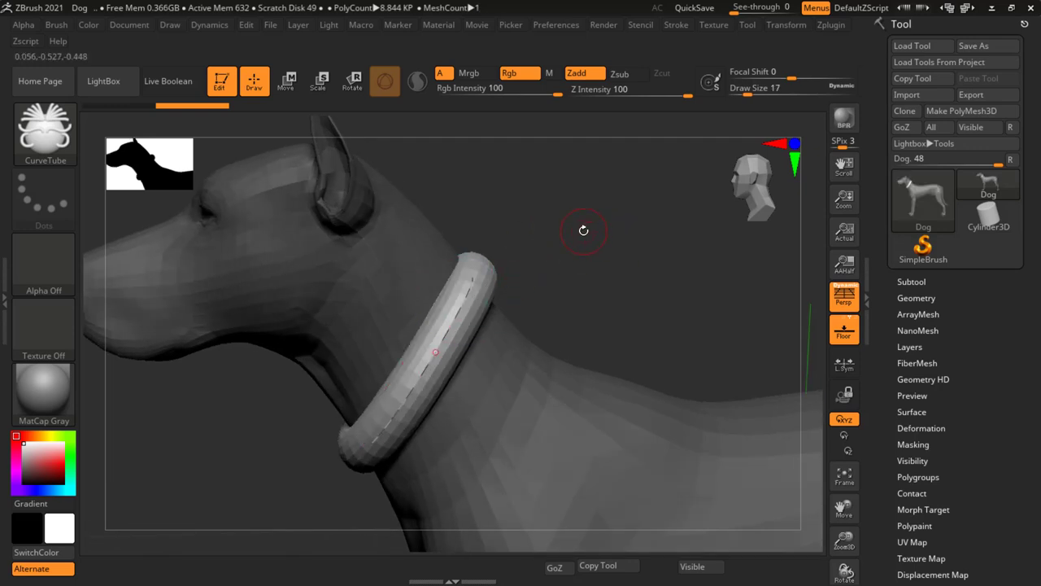
key("s")
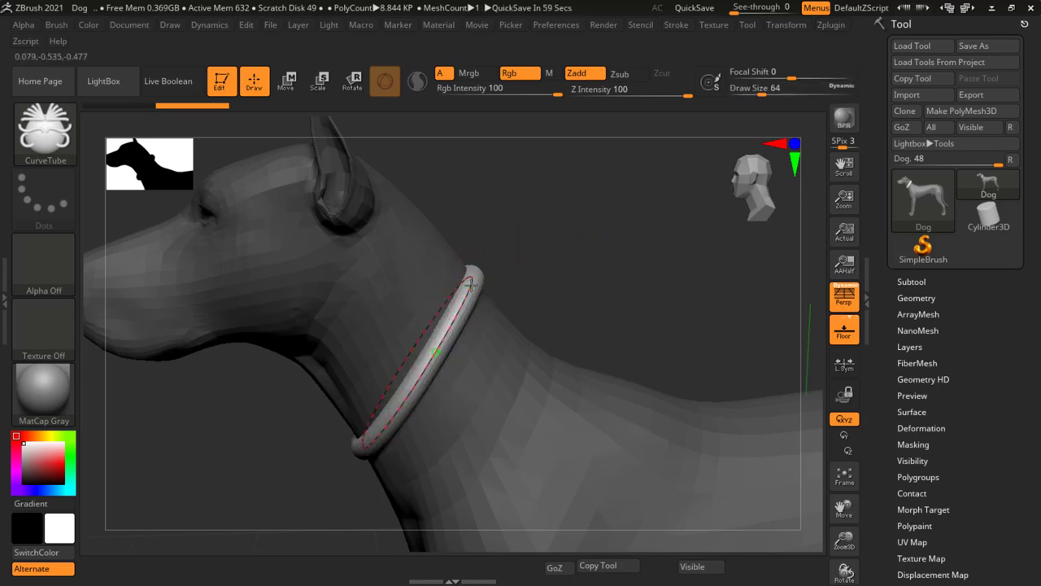
left_click_drag(593, 277, 652, 252)
mouse_move(651, 252)
right_mouse_down()
mouse_move(565, 271)
mouse_move(653, 356)
mouse_move(552, 307)
mouse_move(420, 365)
right_mouse_up()
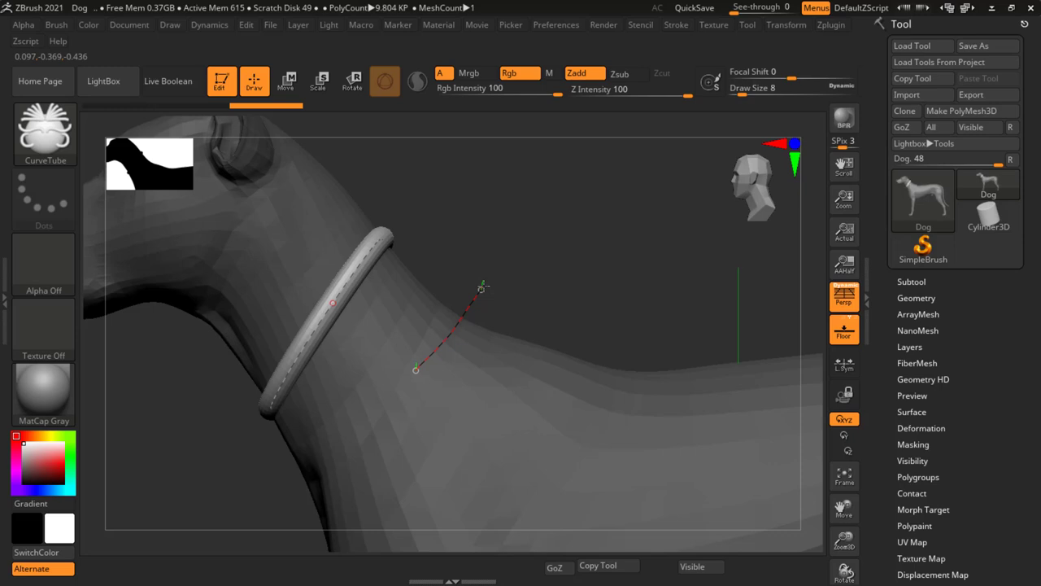
- Draw a second tube ring around the lower neck and thicken it with Draw Size 64
mouse_move(484, 284)
left_mouse_down()
mouse_move(529, 268)
mouse_move(537, 279)
left_mouse_up()
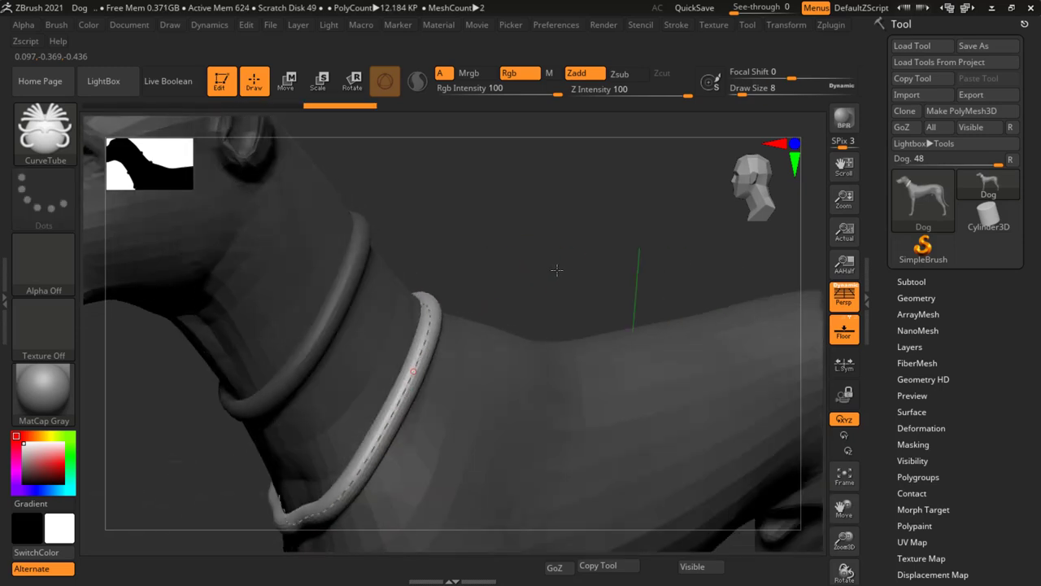
mouse_move(537, 280)
right_mouse_down("ctrl")
mouse_move(553, 286)
mouse_move(539, 256)
mouse_move(600, 291)
mouse_move(485, 277)
mouse_move(583, 436)
mouse_move(463, 288)
right_mouse_up("ctrl")
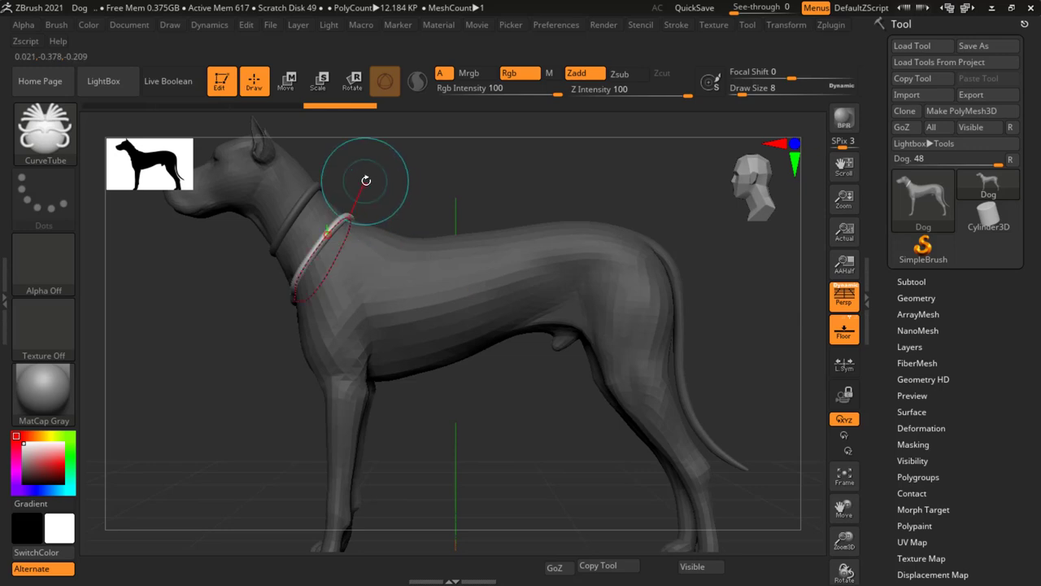
mouse_move(360, 179)
right_mouse_down()
mouse_move(510, 252)
mouse_move(486, 287)
mouse_move(509, 297)
mouse_move(509, 318)
mouse_move(528, 247)
right_mouse_up()
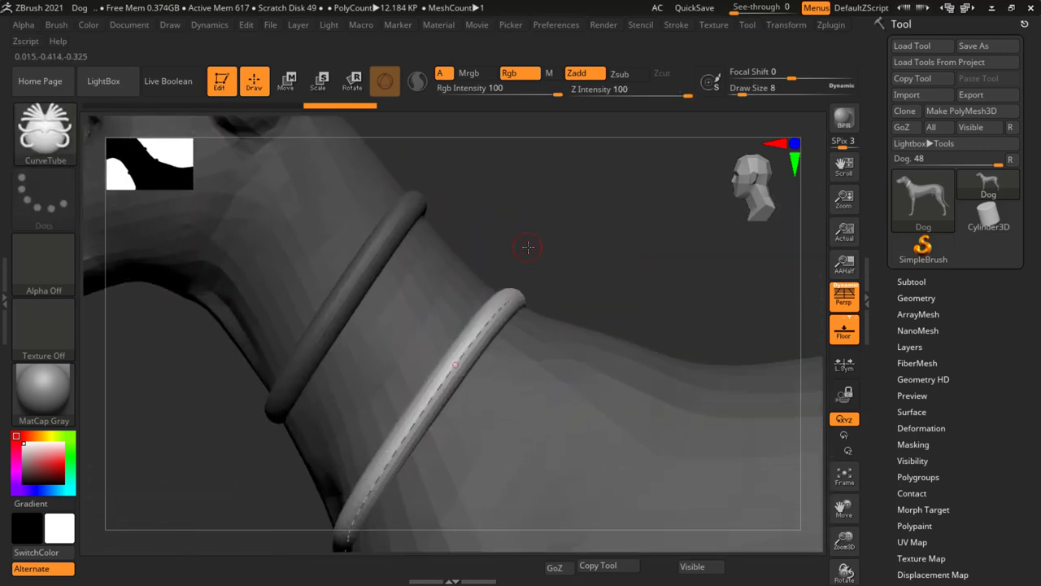
left_click_drag(527, 250, 532, 251)
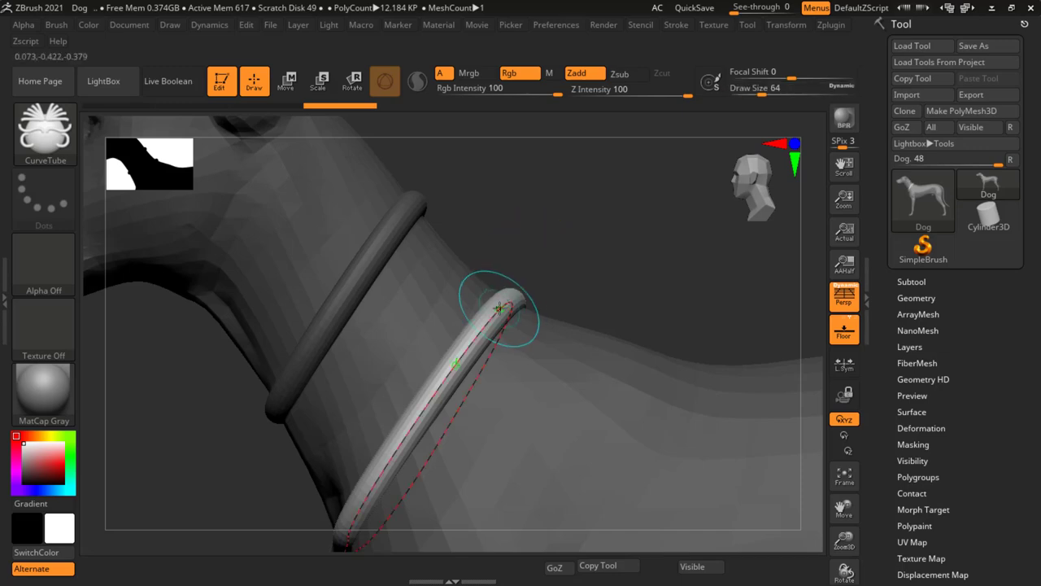
left_click(477, 301)
mouse_move(477, 302)
right_mouse_down()
mouse_move(585, 288)
mouse_move(606, 258)
mouse_move(662, 292)
mouse_move(606, 286)
mouse_move(490, 209)
mouse_move(461, 294)
right_mouse_up()
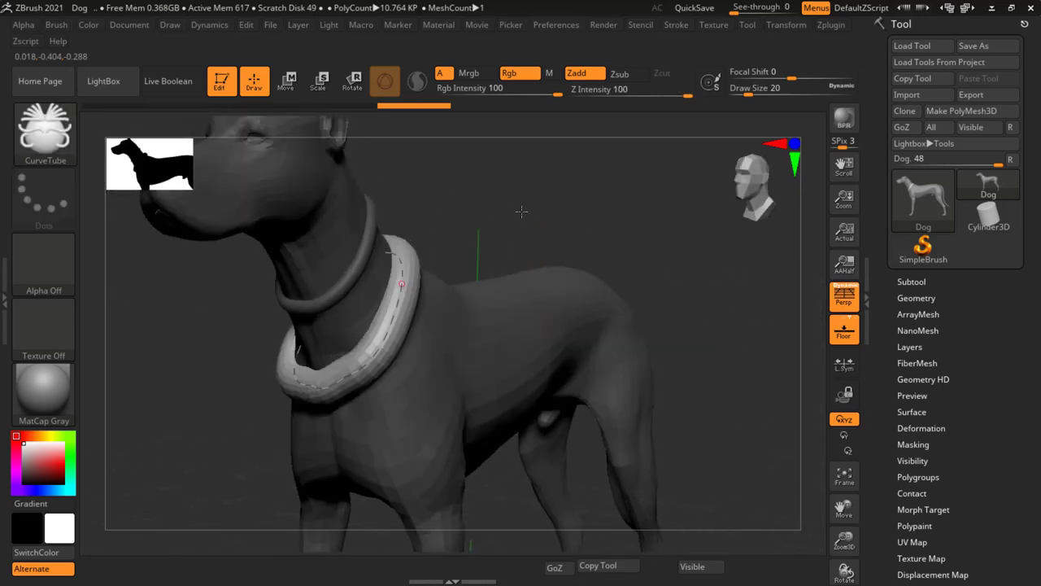
- From a side view, set the brush size to 20 and show the Subtool list
right_click_drag(609, 233, 456, 244)
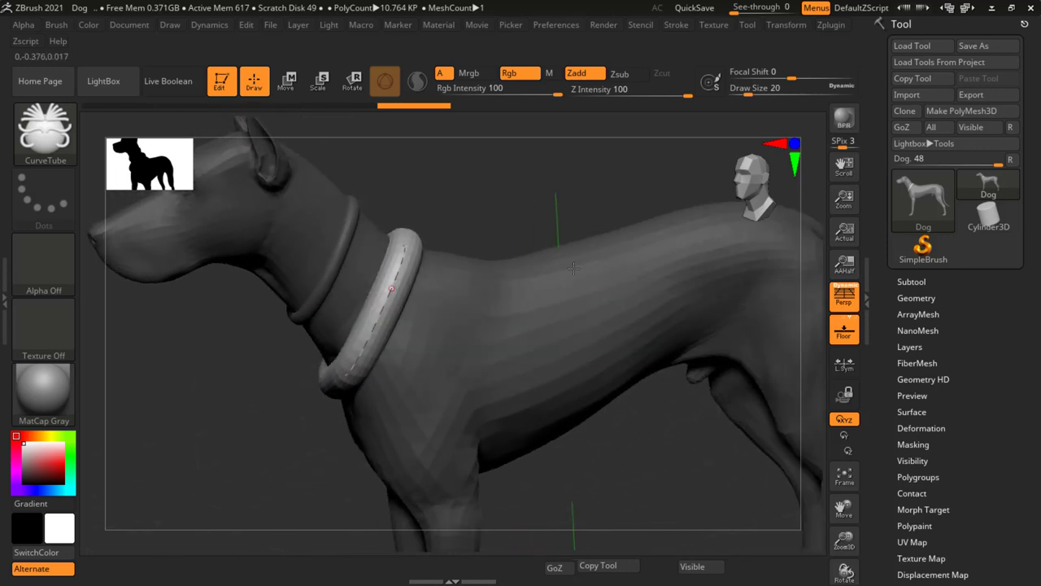
key("bracketleft")
key("bracketleft")
key("bracketleft")
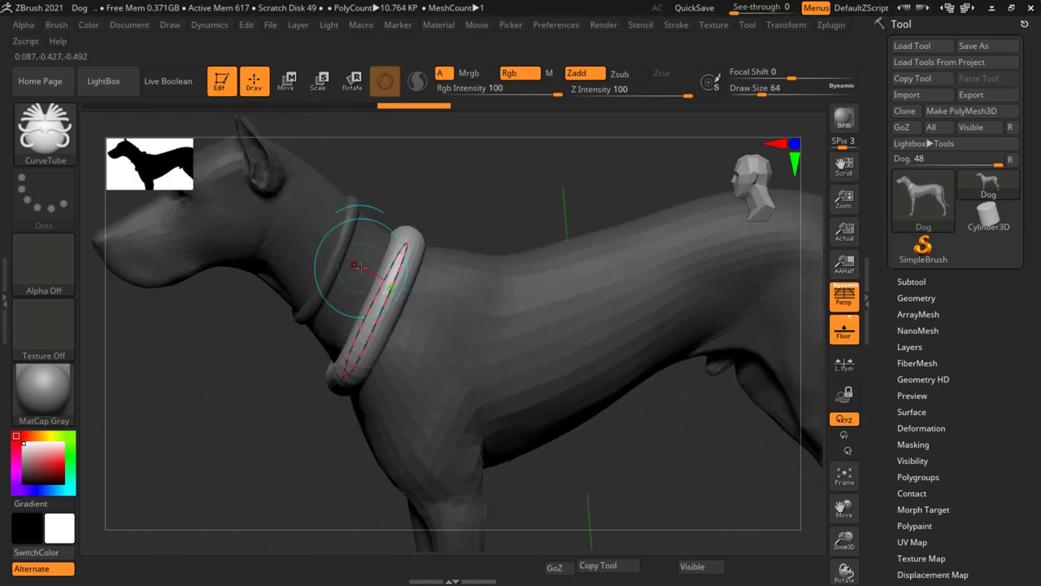
left_click(911, 281)
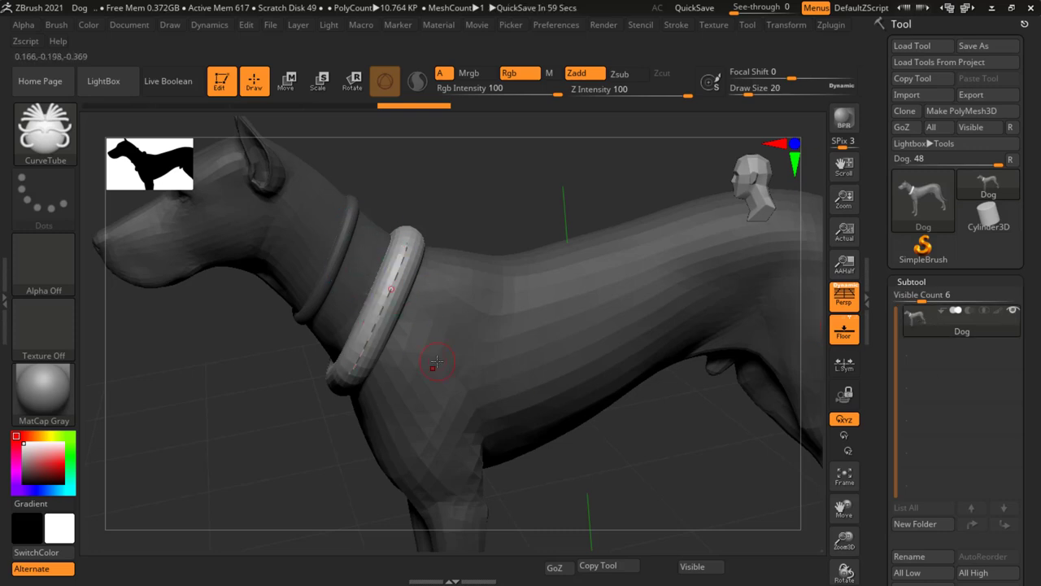
- Undo the thick tube changes back to the single thin collar ring
key("ctrl+z")
key("ctrl+z")
key("ctrl+z")
key("ctrl+z")
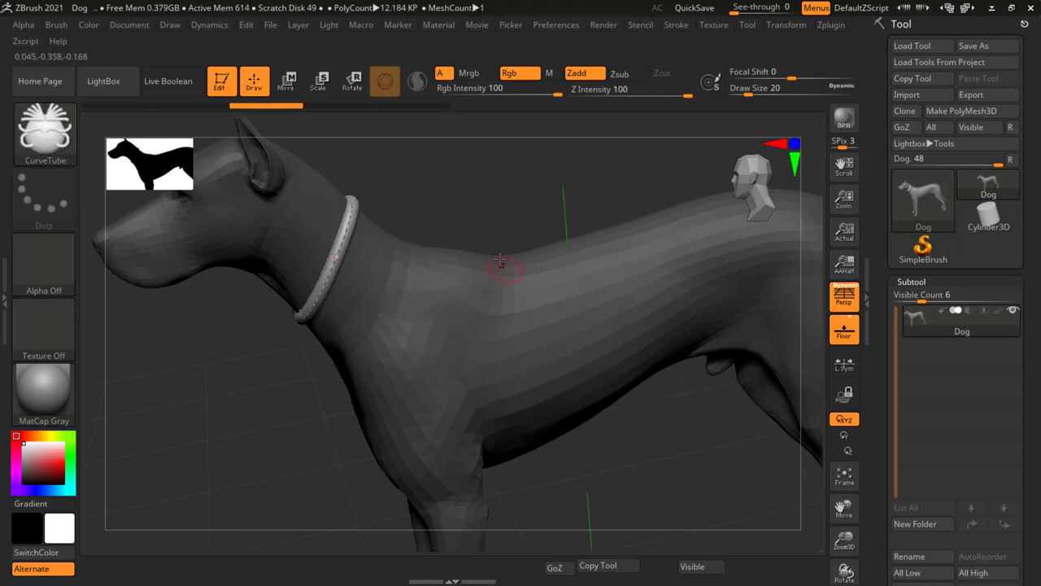
key("ctrl+z")
key("ctrl+z")
key("ctrl+z")
key("ctrl+z")
key("ctrl+z")
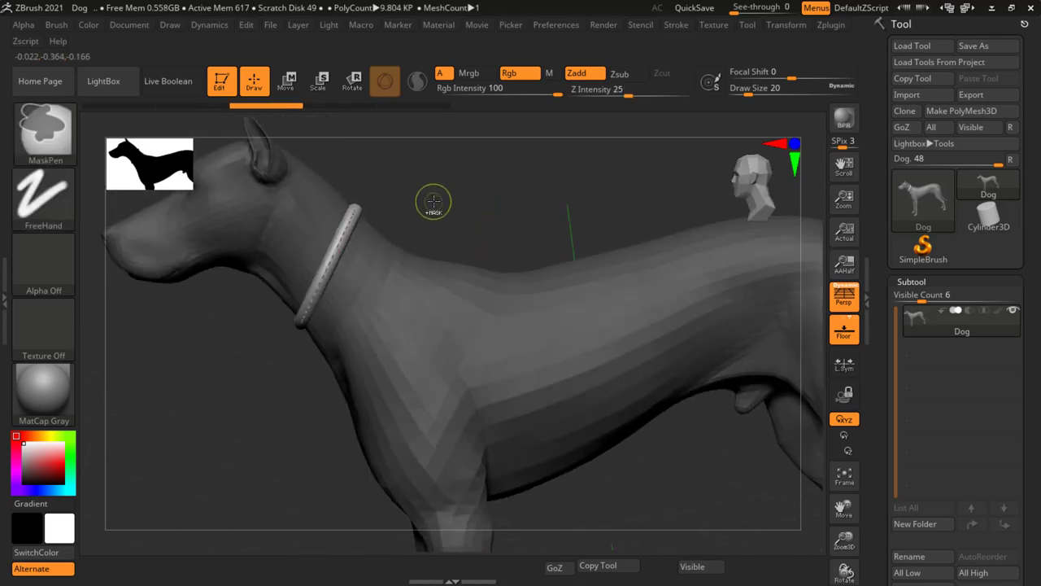
key("ctrl+z")
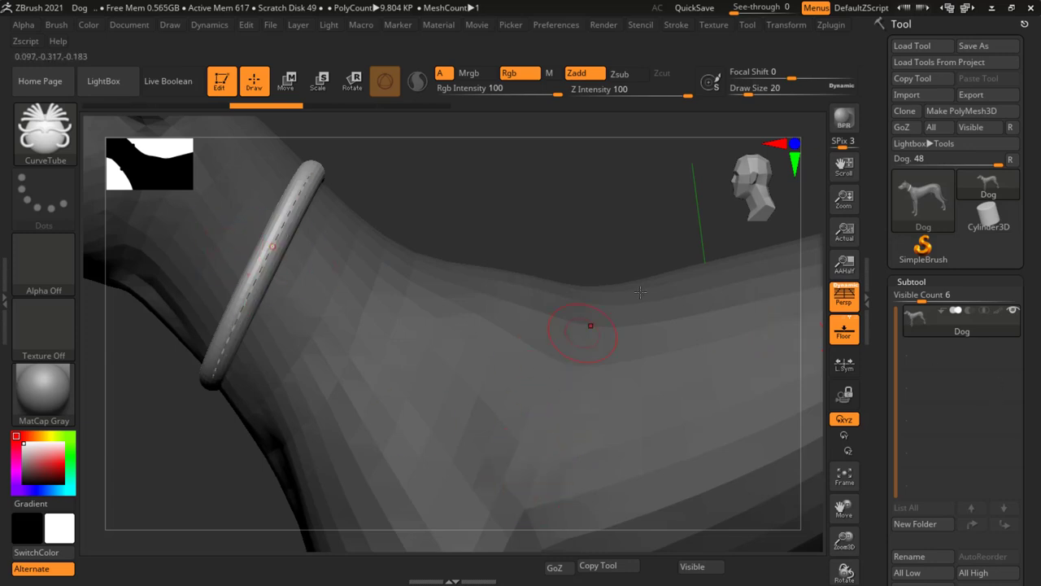
- Delete the leftover curve guide from the collar via Stroke > Curve Functions
left_click(676, 25)
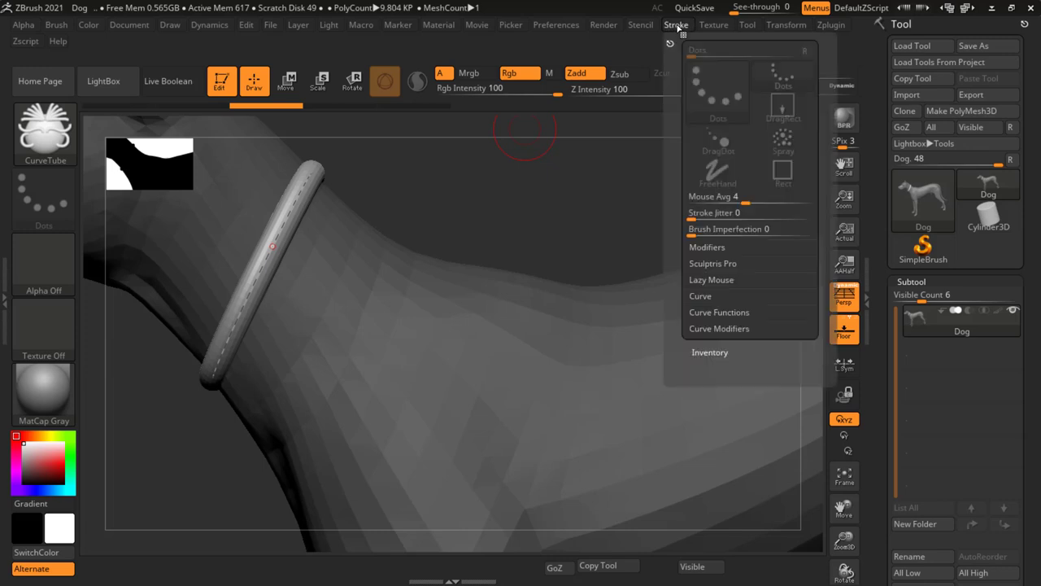
left_click(734, 313)
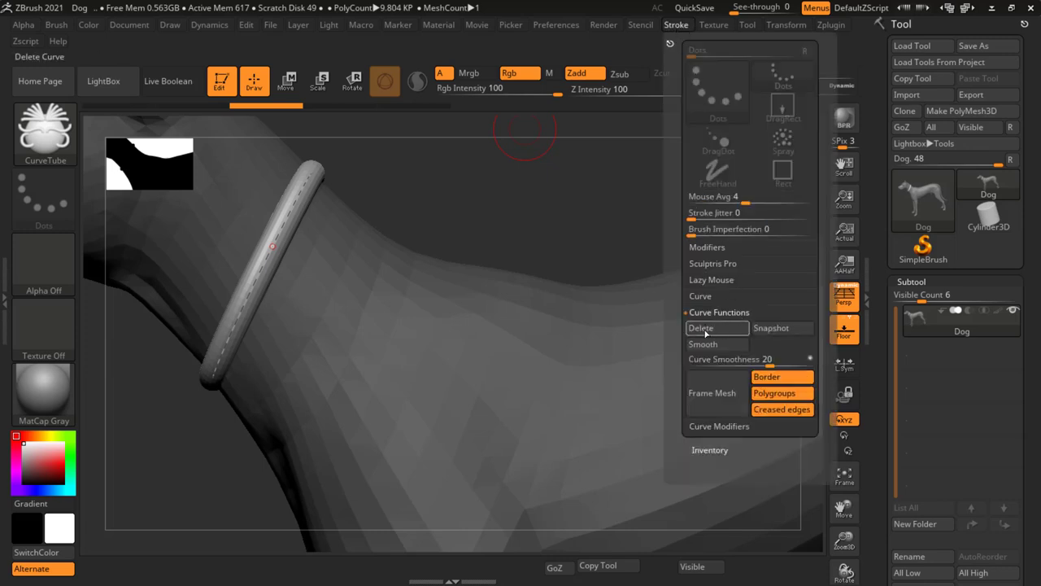
left_click(712, 328)
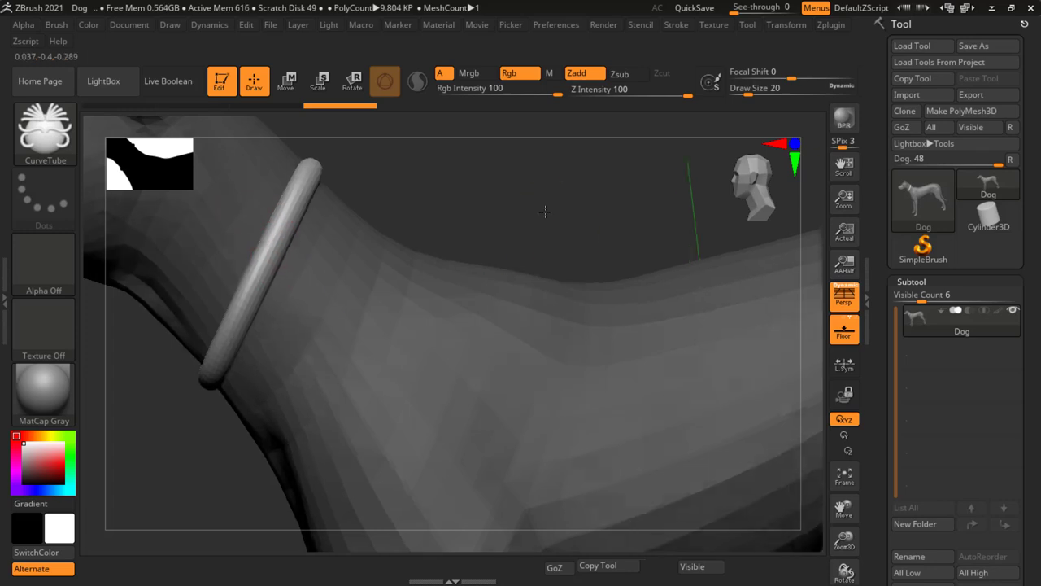
mouse_move(520, 171)
left_mouse_down()
mouse_move(578, 192)
mouse_move(305, 282)
left_mouse_up()
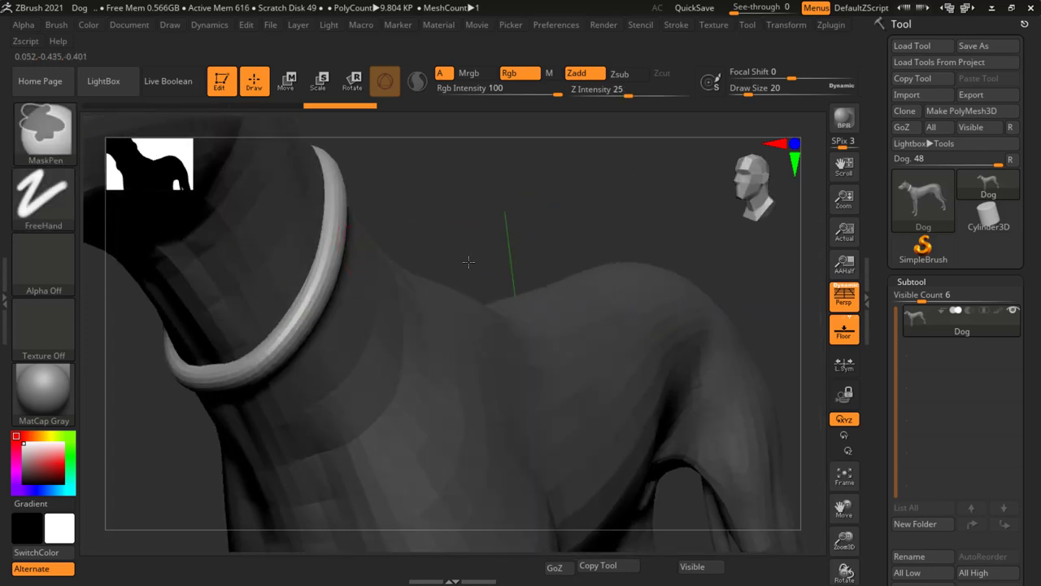
- Frame the whole dog in side profile near the head, then expand Subtool > Split options
left_click_drag(426, 245, 483, 268)
mouse_move(350, 244)
left_mouse_down()
mouse_move(466, 317)
mouse_move(505, 225)
mouse_move(560, 273)
left_mouse_up()
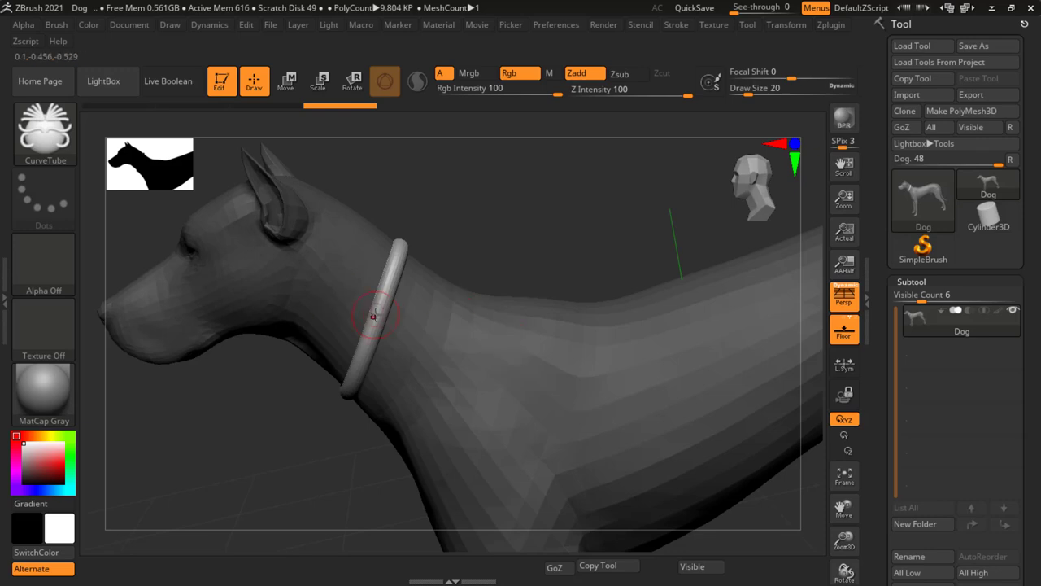
key("f")
left_click_drag(692, 418, 507, 407)
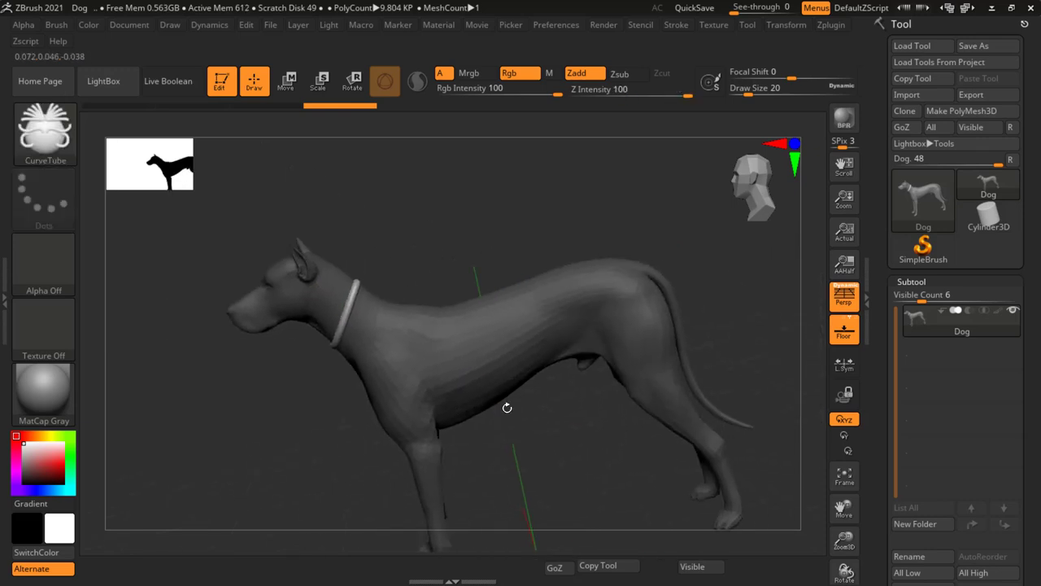
left_click_drag(509, 235, 499, 197, "shift")
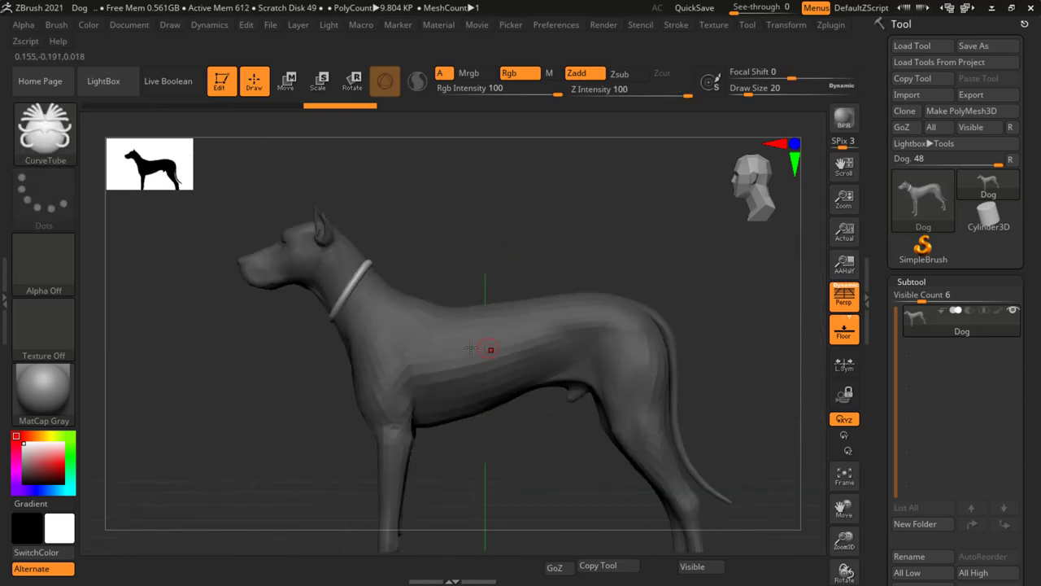
mouse_move(405, 253)
left_mouse_down()
mouse_move(418, 262)
mouse_move(371, 278)
left_mouse_up()
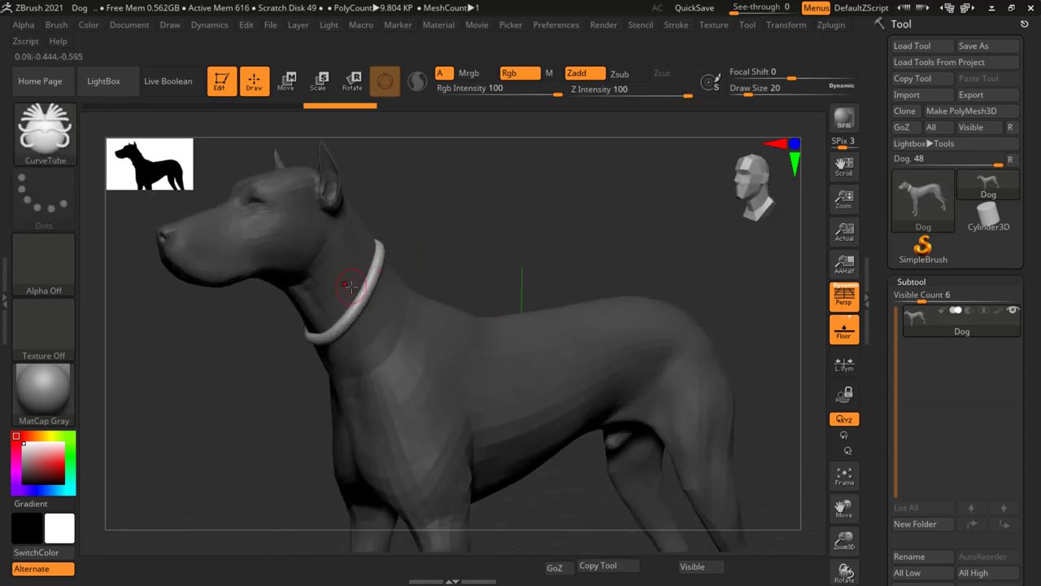
scroll(911, 305, "down", 5)
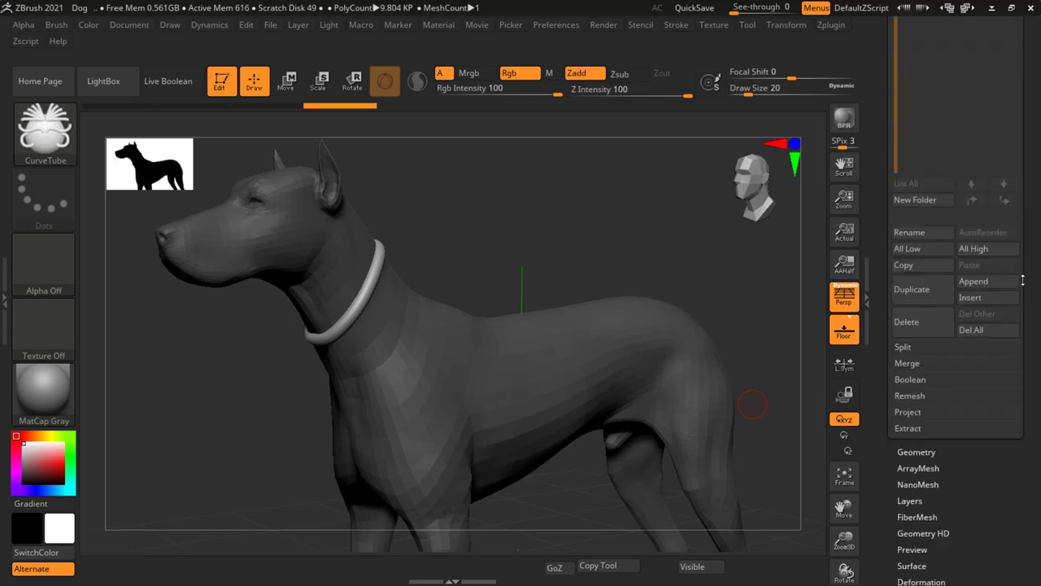
left_click(911, 303)
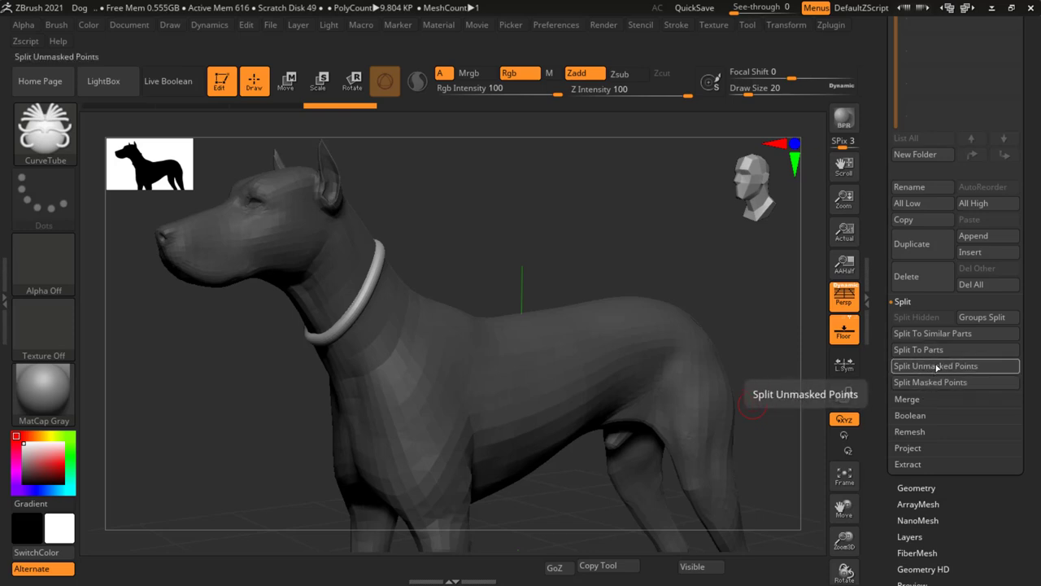
- Split the unmasked collar ring into its own Dog1 subtool and select it
left_click(936, 367)
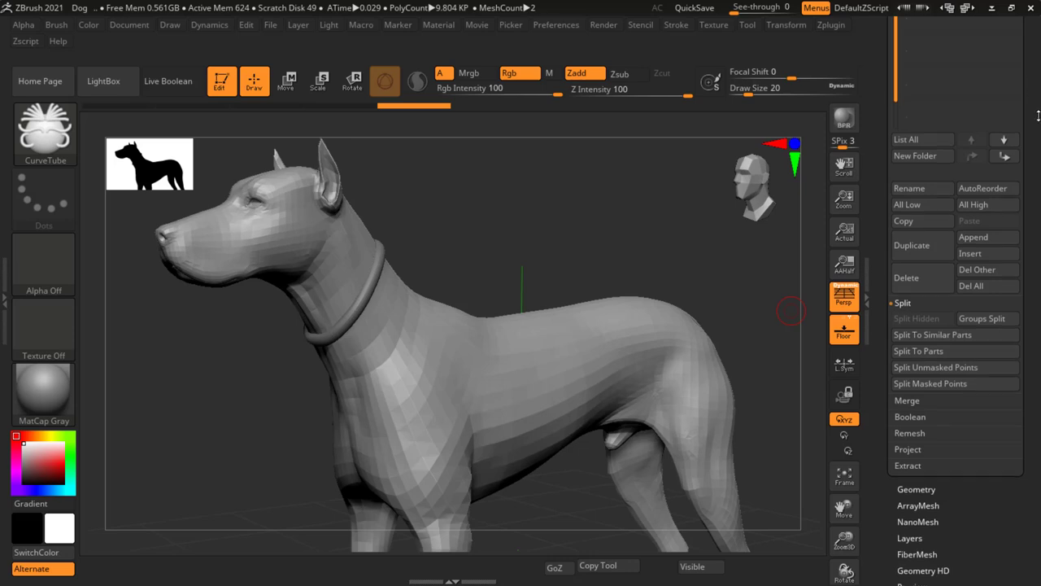
scroll(1037, 220, "up", 5)
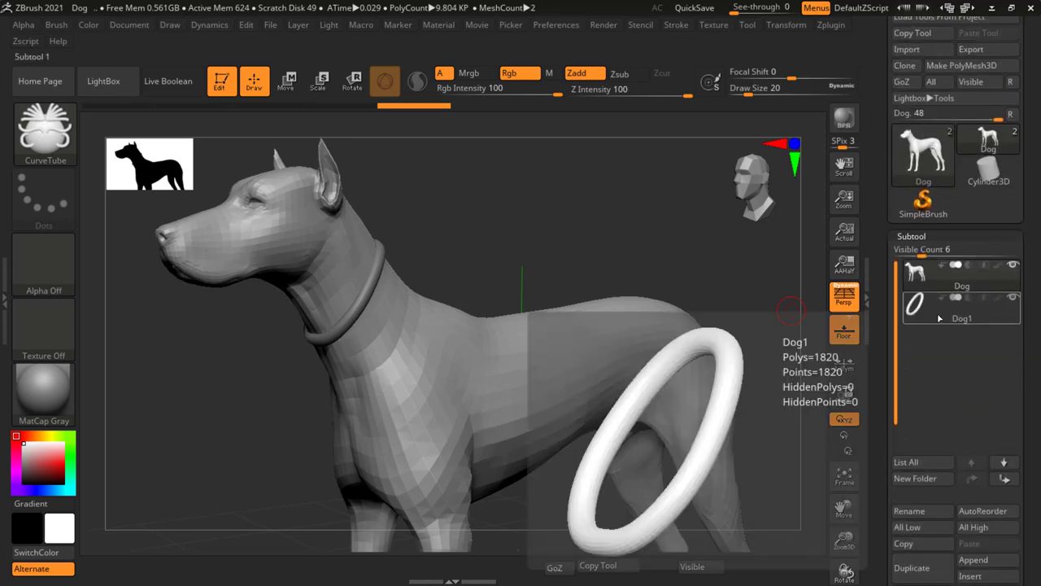
left_click(937, 314)
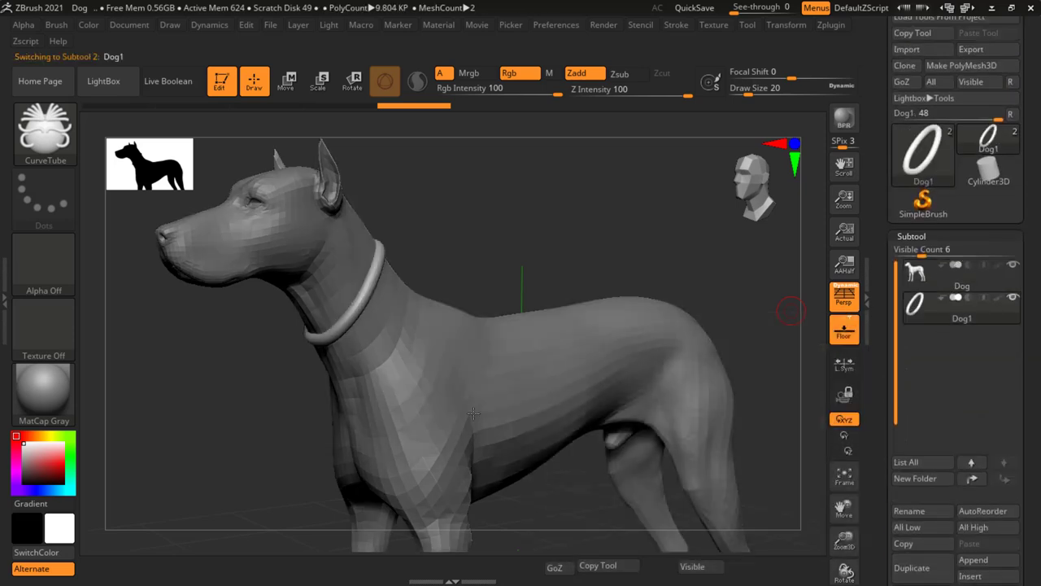
- Show Polyframe on the collar and subdivide it twice to 124.464 KP active points
left_click_drag(482, 274, 394, 410)
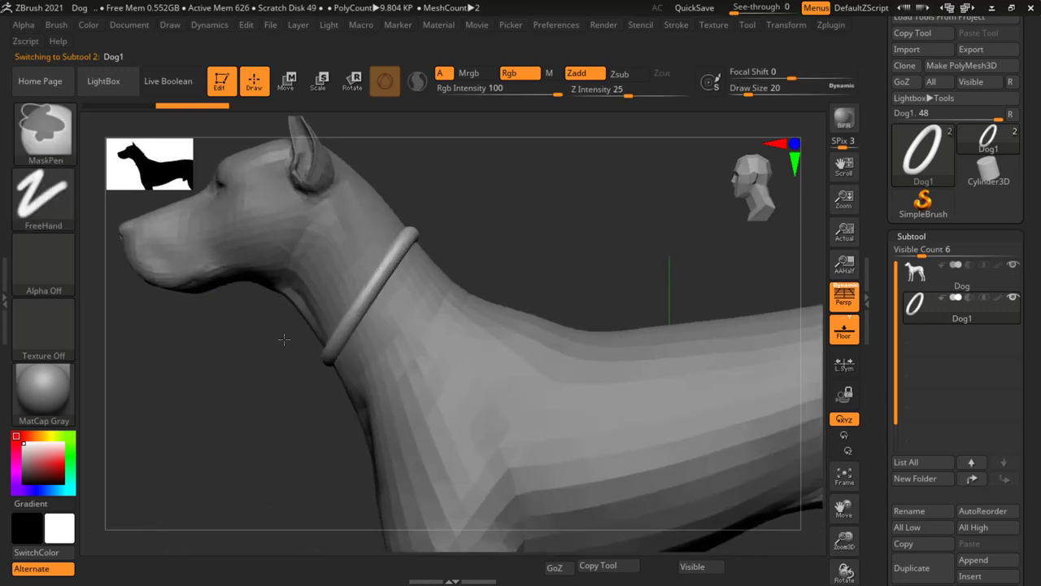
right_click_drag(476, 301, 563, 311)
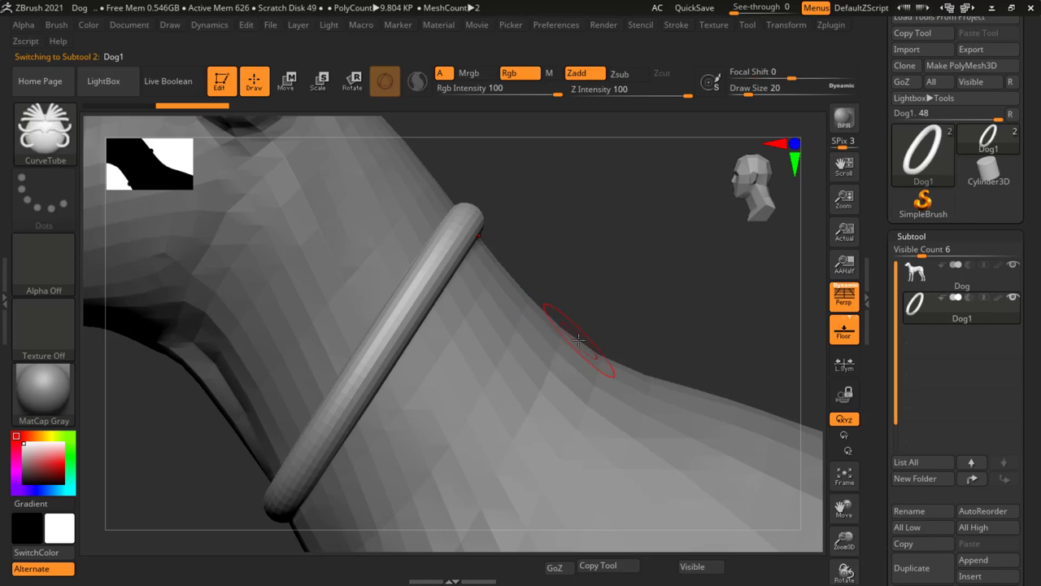
key("shift+f")
key("ctrl")
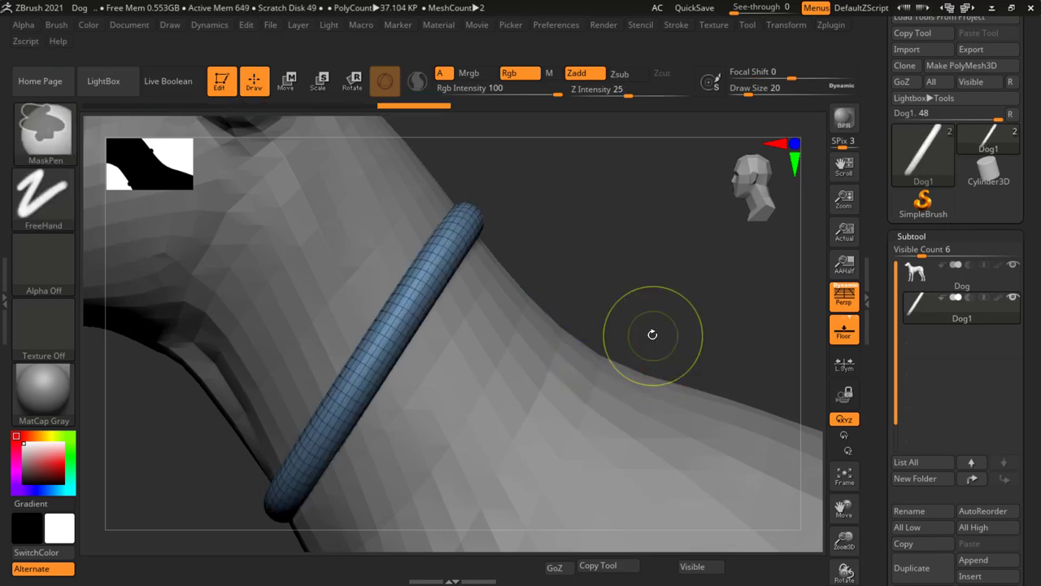
key("shift")
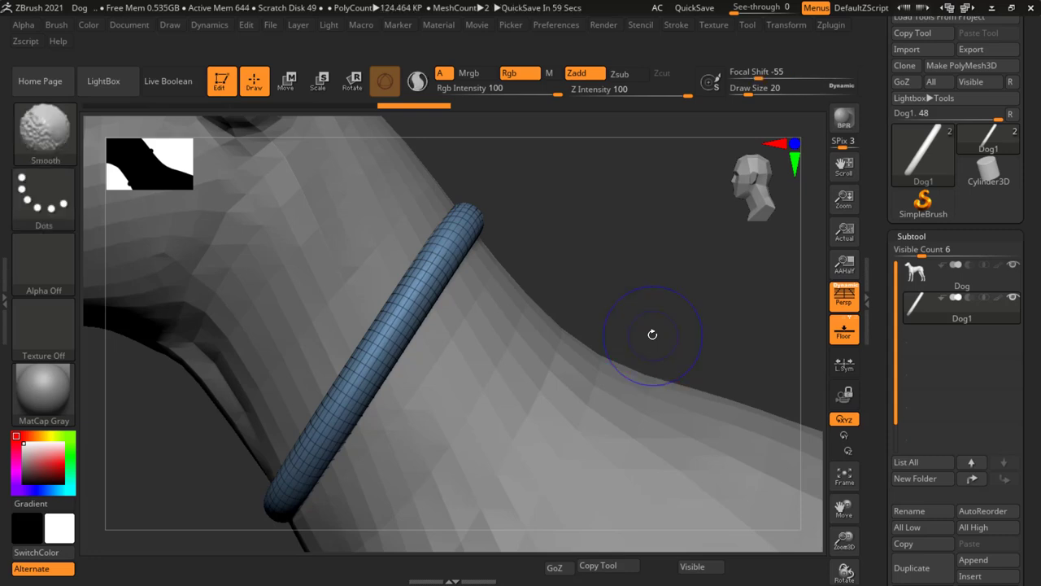
left_click(390, 342, "shift")
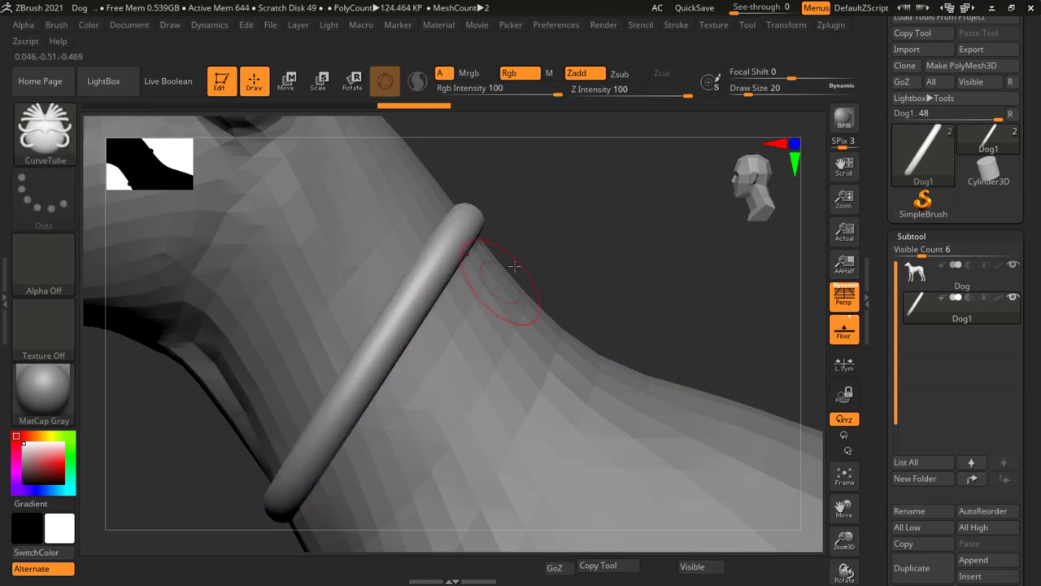
- Select the Standard brush with a DragRect stroke and the star-shaped Alpha 10
mouse_move(511, 260)
left_mouse_down()
mouse_move(551, 265)
mouse_move(576, 218)
mouse_move(581, 282)
left_mouse_up()
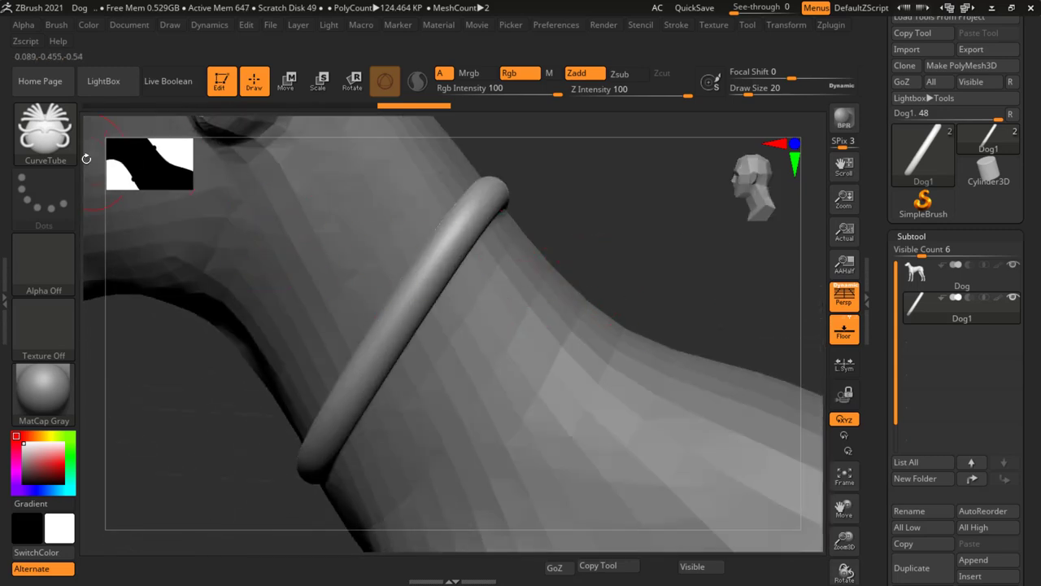
left_click(44, 136)
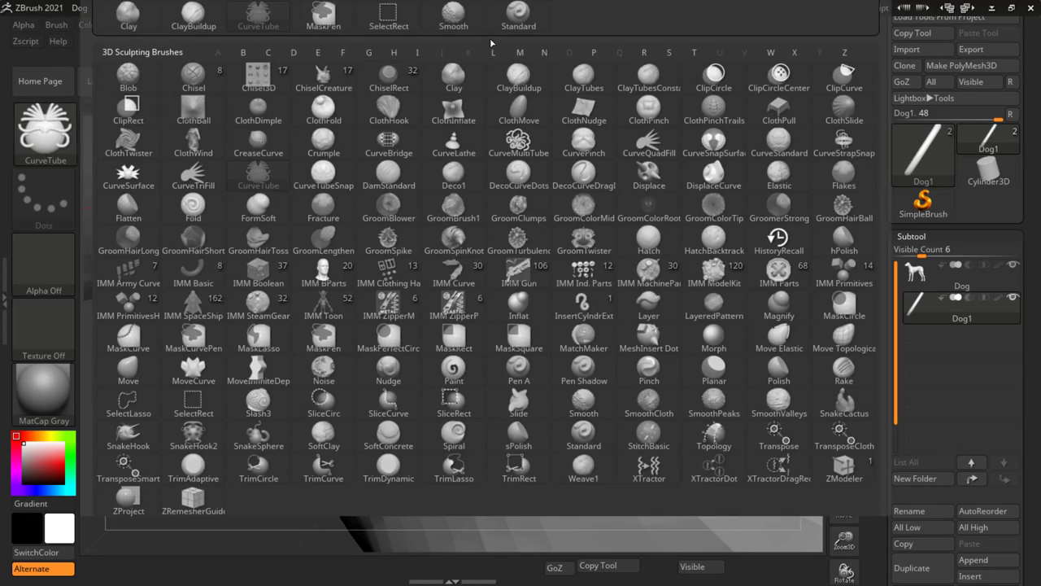
left_click(519, 15)
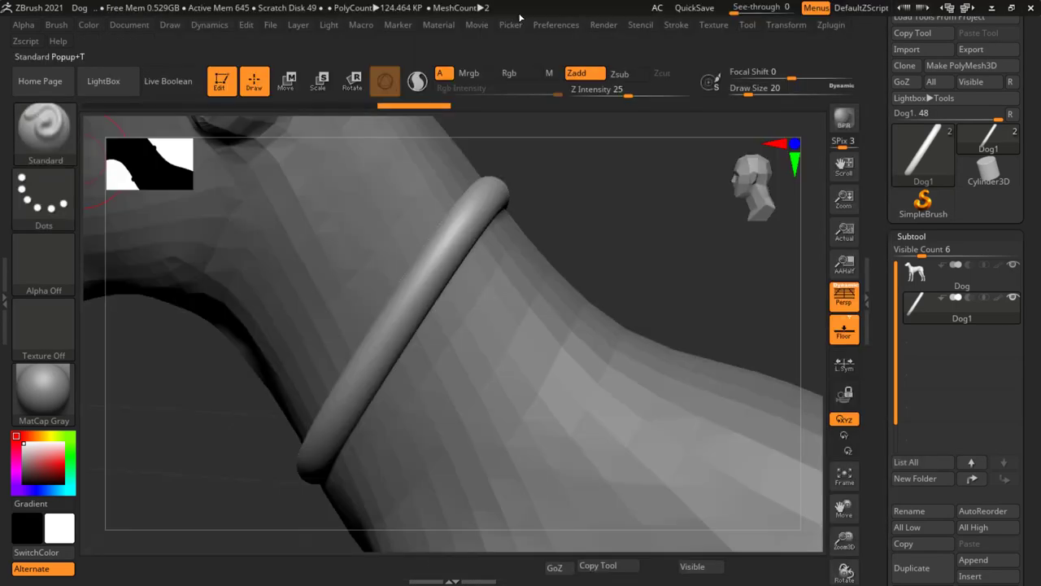
left_click(48, 199)
left_click(193, 208)
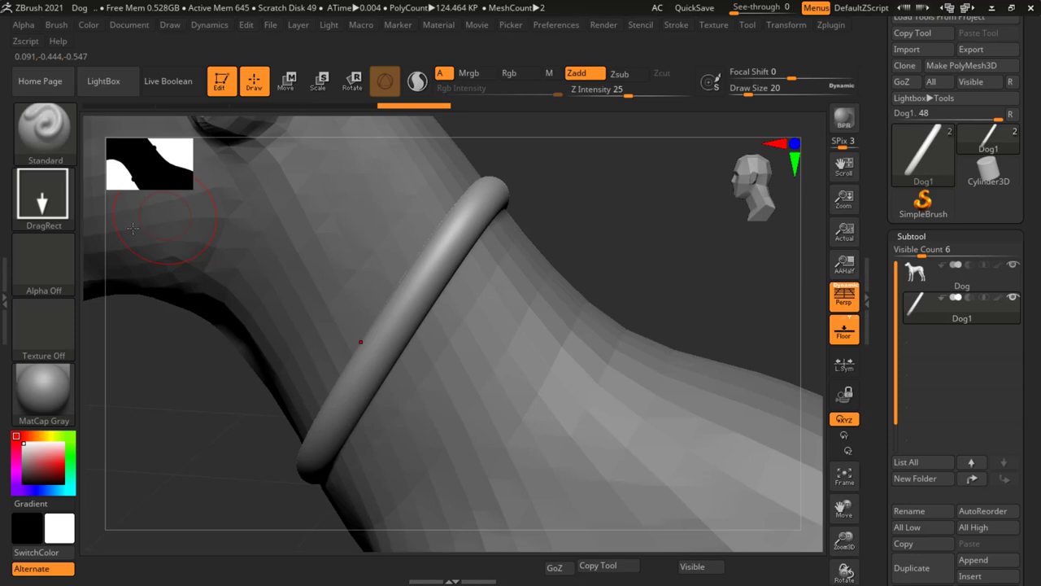
left_click(44, 262)
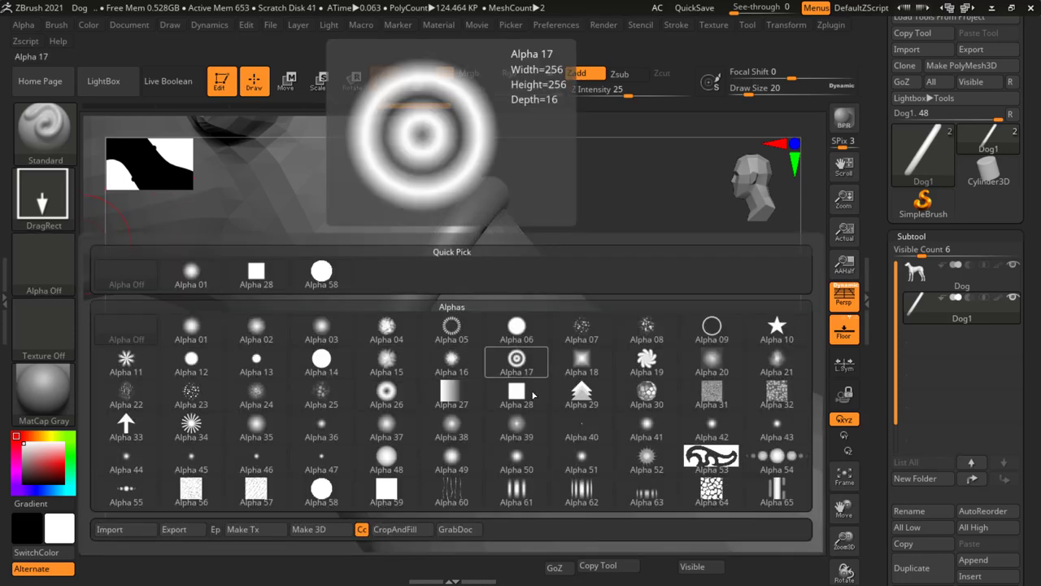
left_click(777, 327)
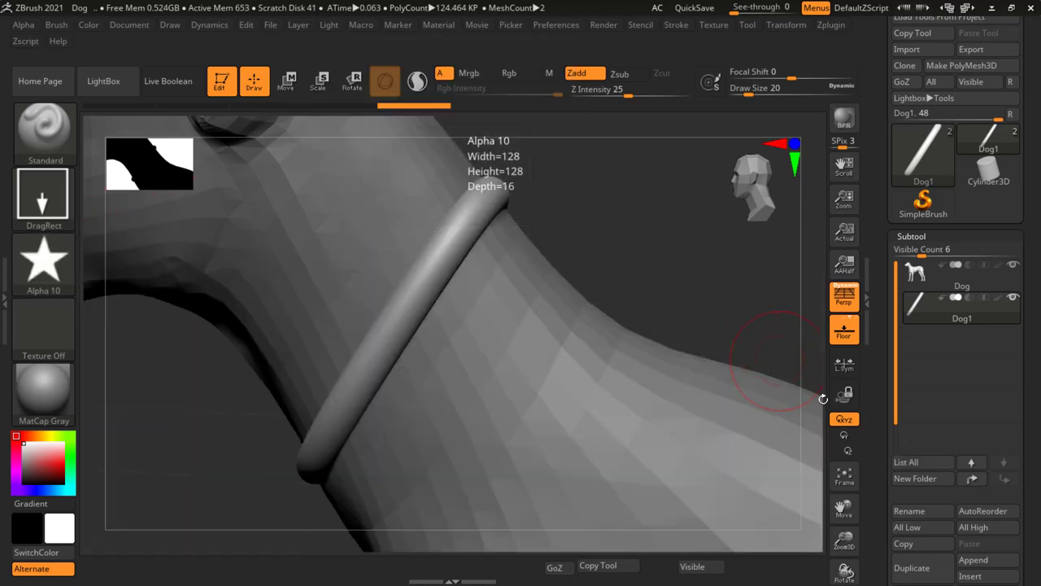
- Zoom in on the collar tube and reduce the brush Draw Size to 7
key("ctrl")
right_click_drag(391, 316, 418, 303, "ctrl")
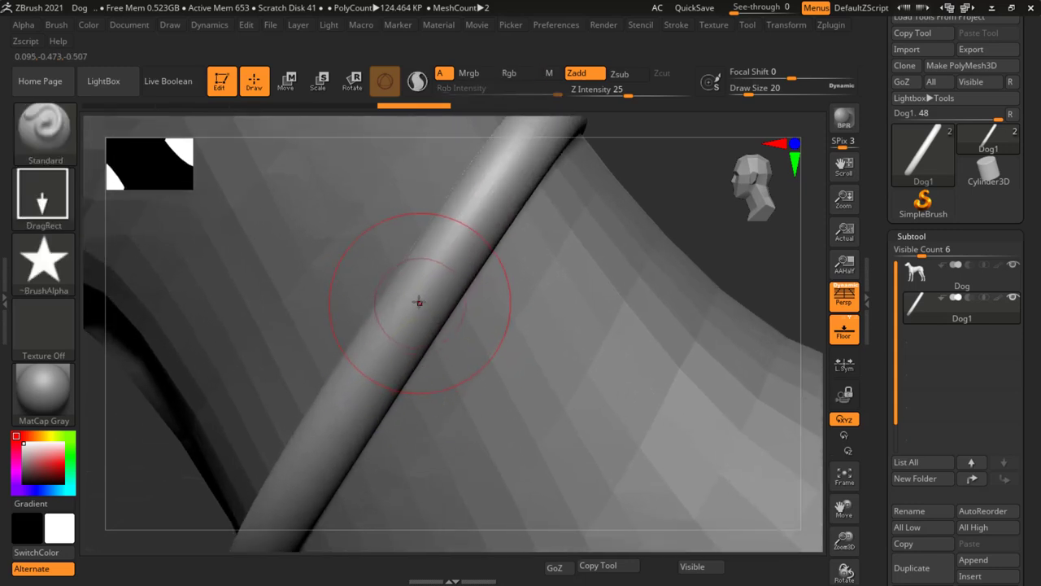
key("s")
left_click_drag(407, 297, 390, 299)
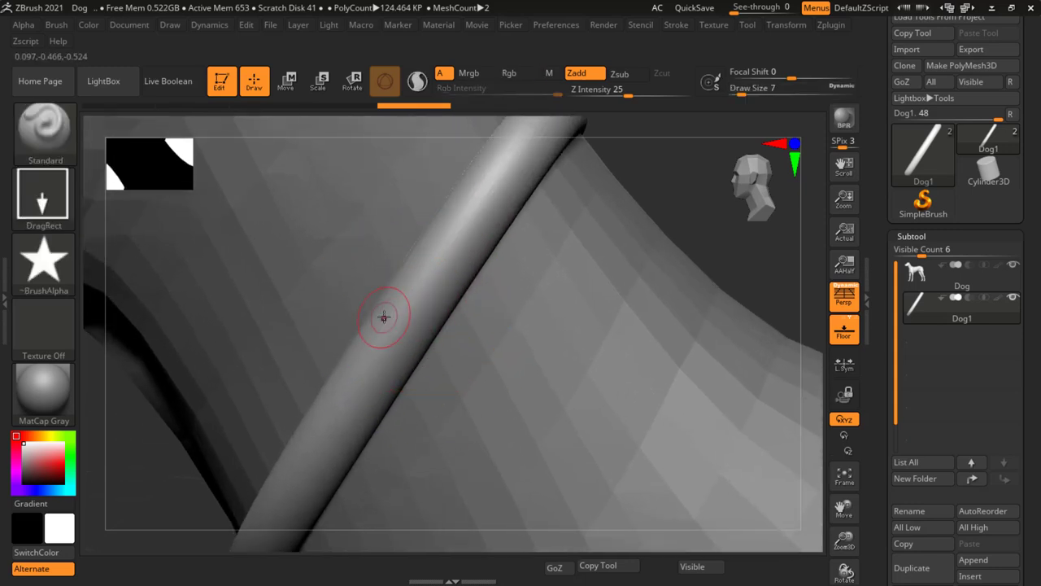
- Stamp a row of small stars along the collar ring, turning the view between stamps
left_click_drag(430, 352, 430, 350)
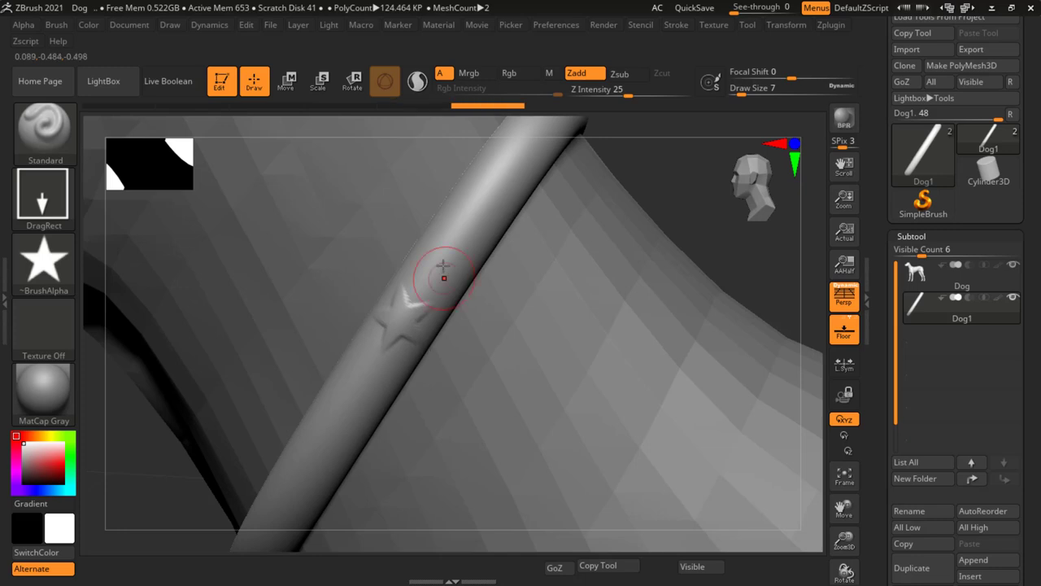
left_click_drag(472, 259, 461, 243)
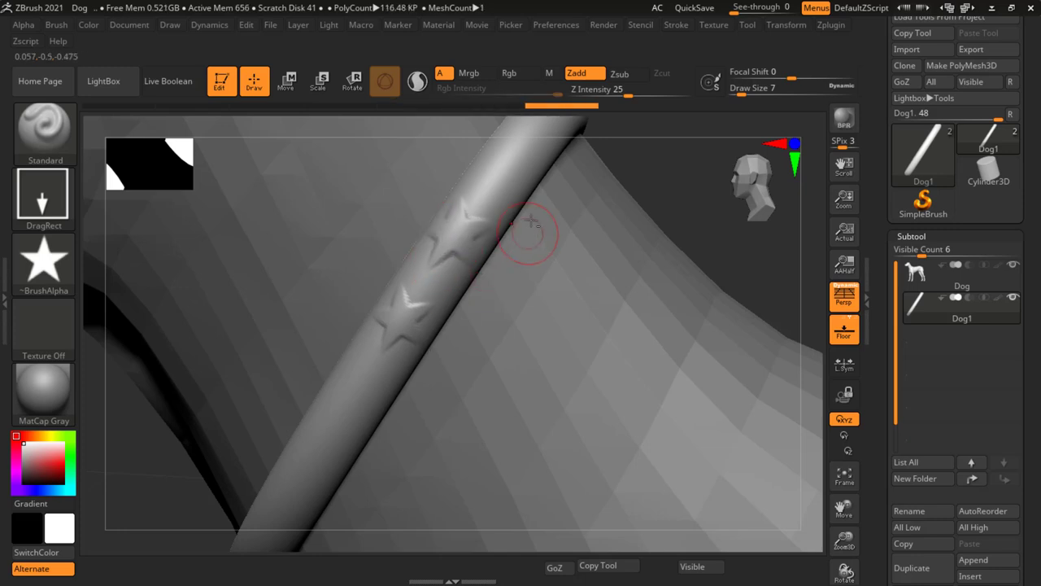
mouse_move(529, 233)
left_mouse_down()
mouse_move(404, 286)
mouse_move(399, 303)
left_mouse_up()
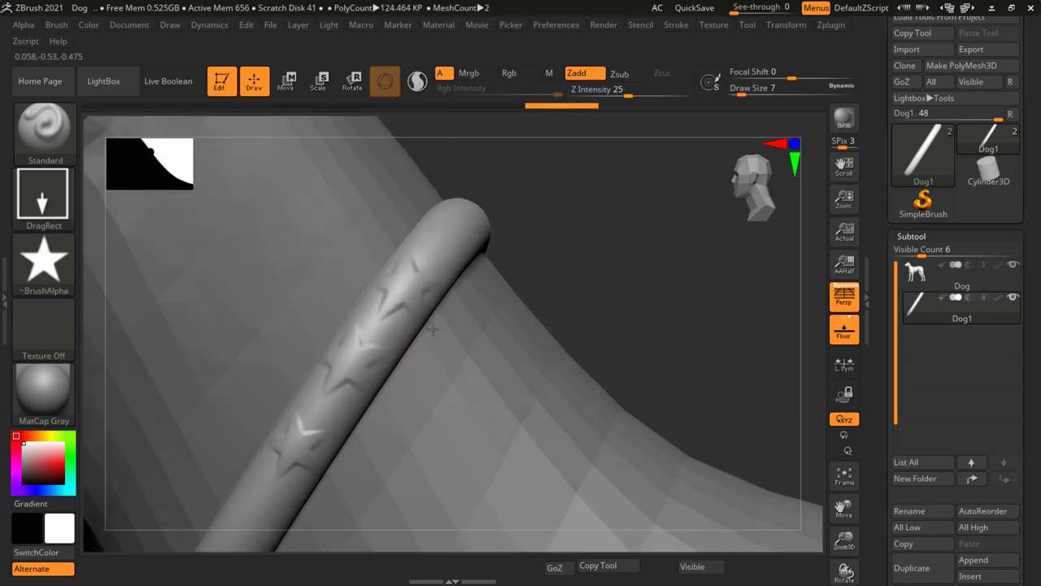
mouse_move(511, 250)
left_mouse_down()
mouse_move(473, 236)
mouse_move(509, 257)
mouse_move(365, 236)
mouse_move(417, 244)
mouse_move(431, 230)
left_mouse_up()
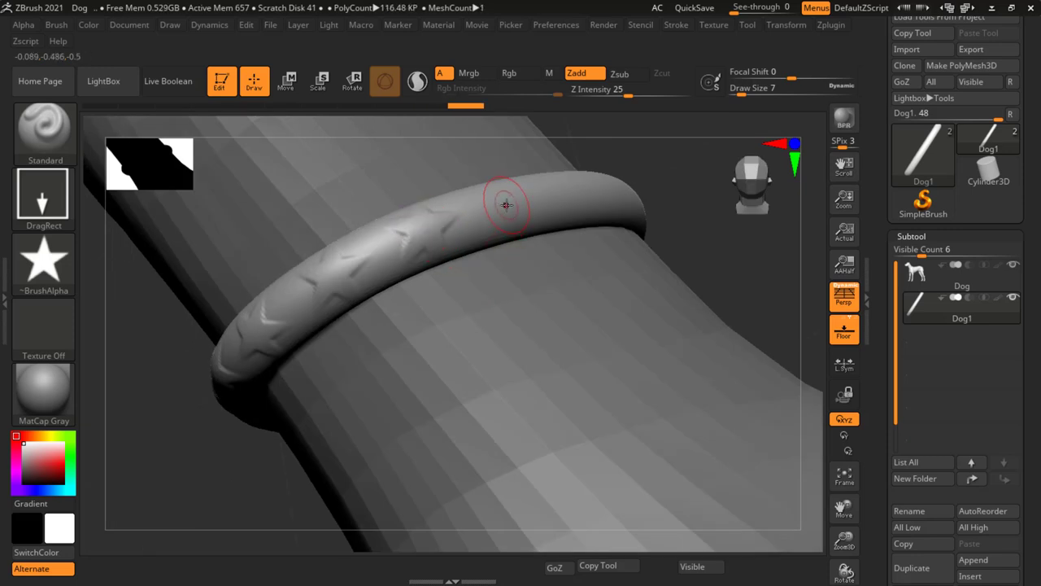
mouse_move(586, 200)
left_mouse_down()
mouse_move(448, 239)
mouse_move(352, 204)
mouse_move(380, 205)
left_mouse_up()
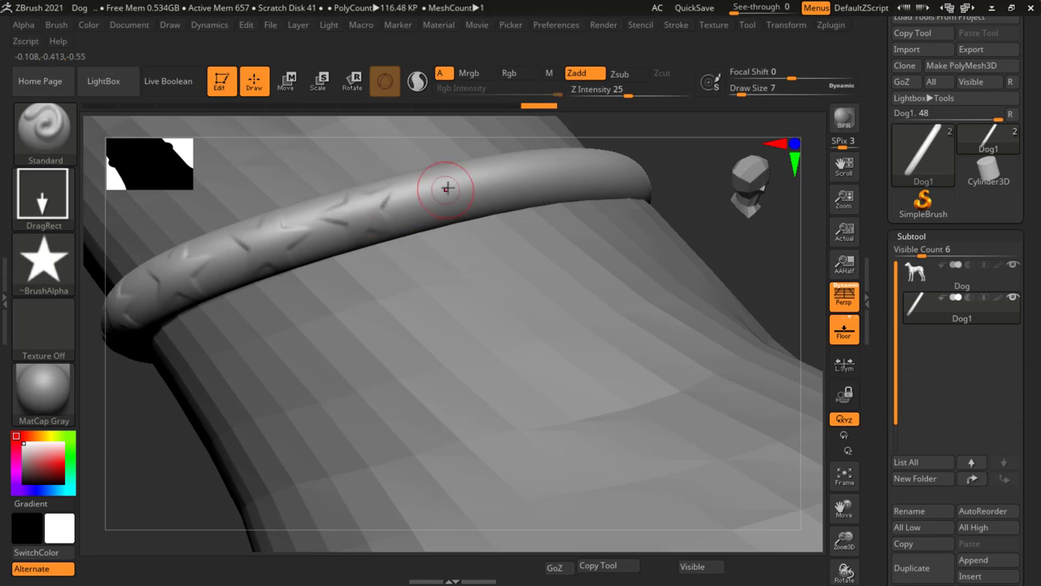
left_click_drag(478, 196, 532, 190)
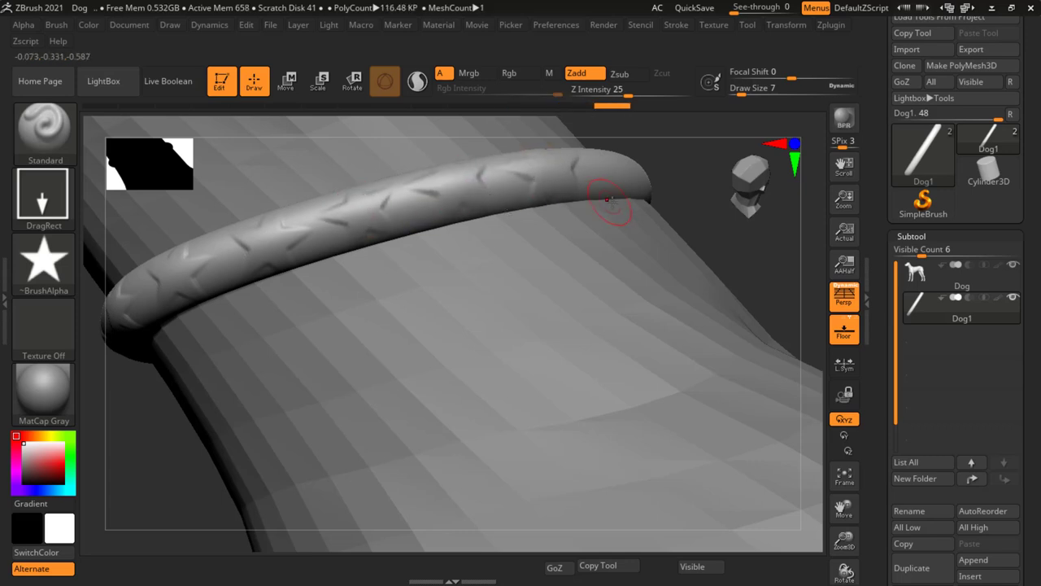
mouse_move(609, 209)
left_mouse_down()
mouse_move(314, 297)
mouse_move(388, 276)
mouse_move(349, 235)
mouse_move(342, 244)
mouse_move(569, 248)
left_mouse_up()
mouse_move(632, 237)
left_mouse_down()
mouse_move(588, 290)
mouse_move(488, 244)
mouse_move(346, 296)
left_mouse_up()
left_click_drag(253, 287, 282, 313)
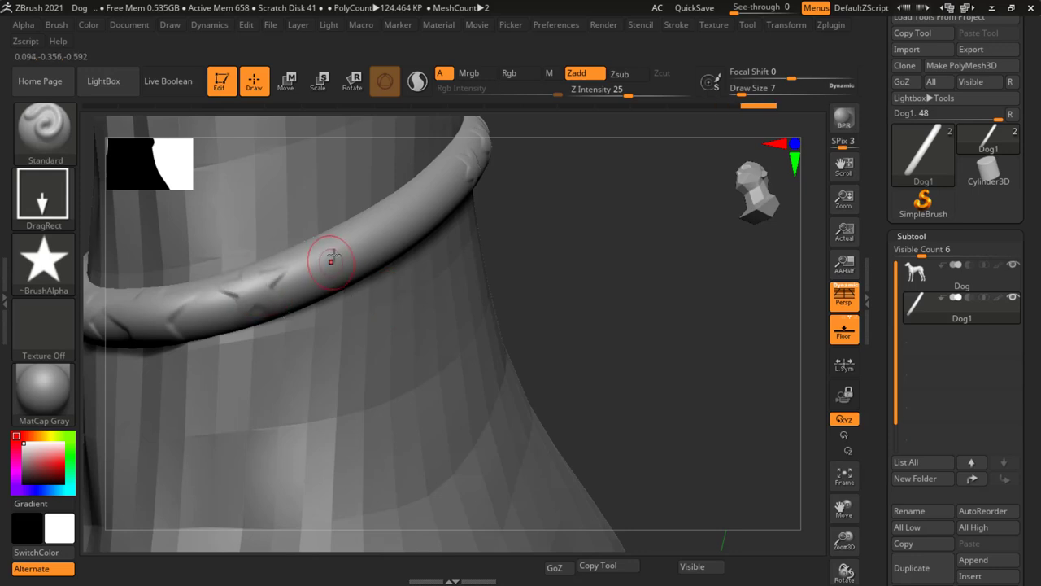
left_click_drag(364, 283, 410, 222)
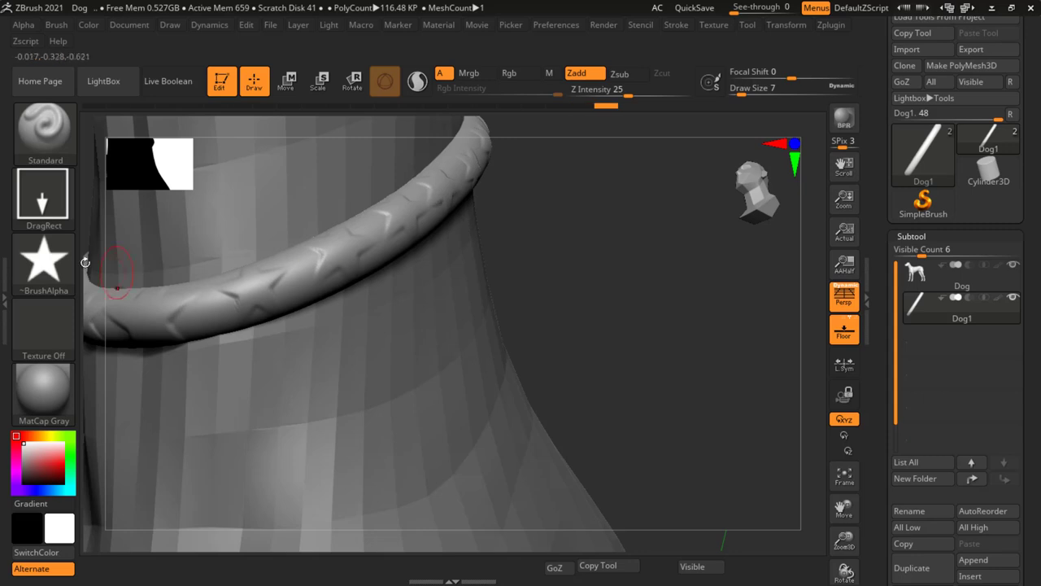
- Switch the stamp to the patterned Alpha 05
left_click(47, 265)
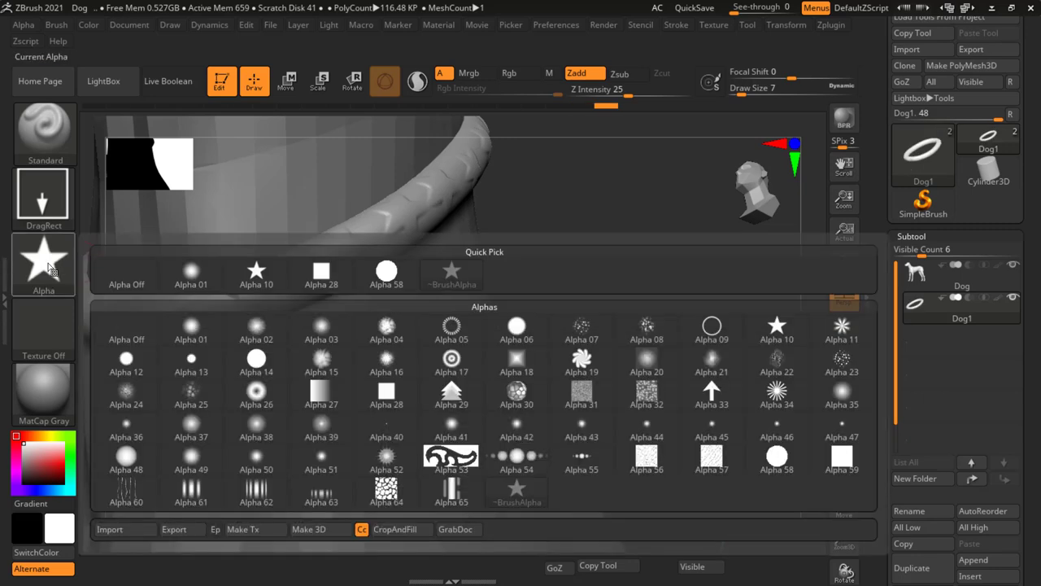
left_click(452, 329)
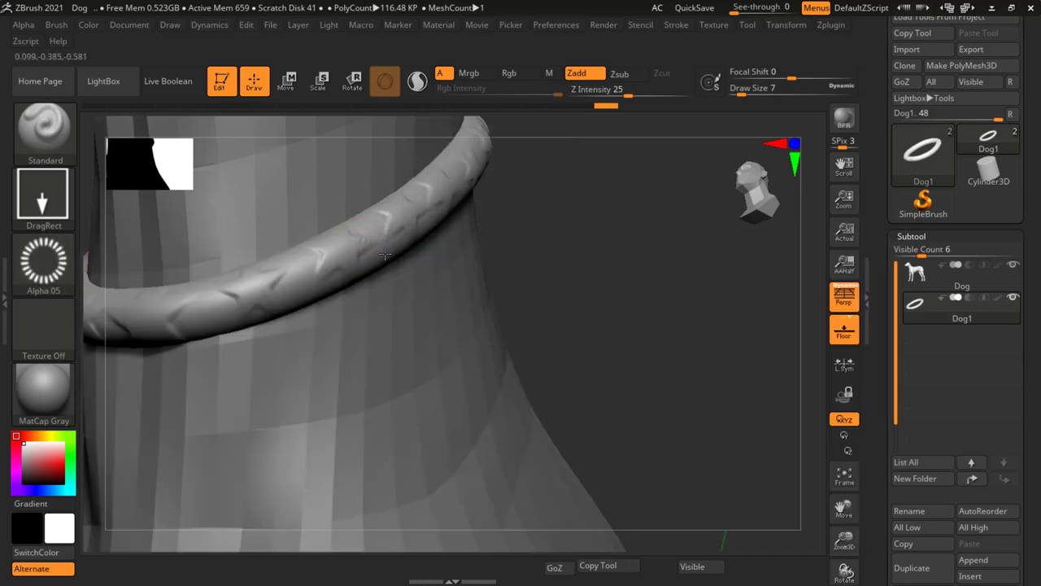
mouse_move(324, 303)
right_mouse_down()
mouse_move(553, 314)
mouse_move(546, 338)
right_mouse_up()
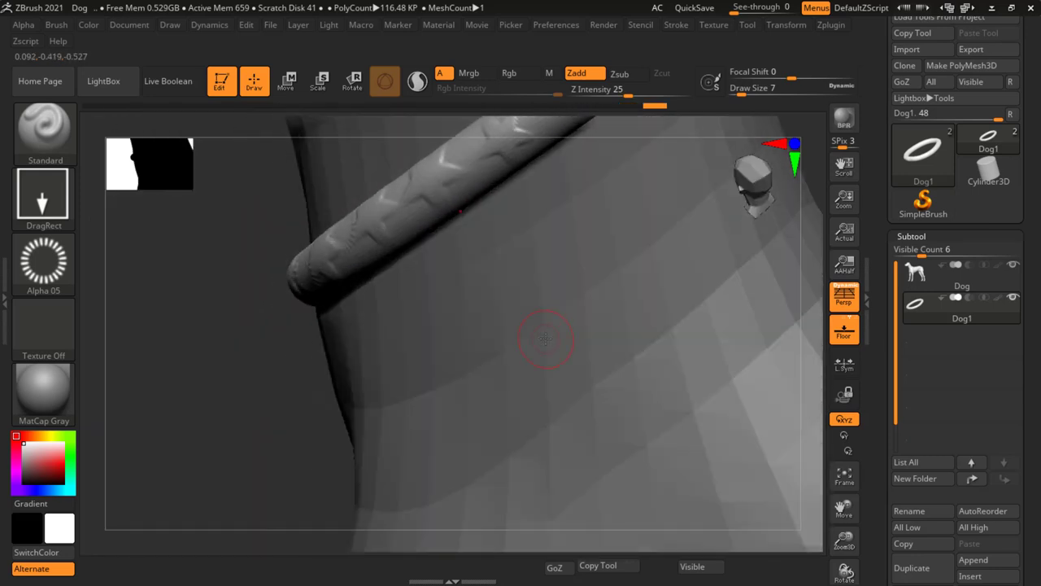
- Frame the dog, snap to a side view, and zoom in closely on the collar and neck
key("f")
right_click_drag(434, 217, 458, 195)
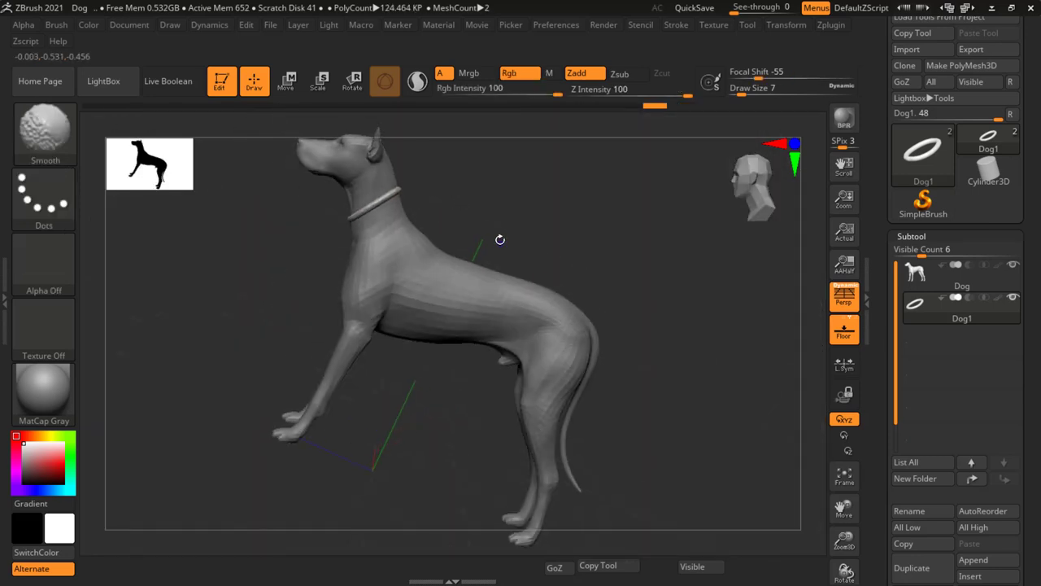
mouse_move(500, 239)
right_mouse_down("shift")
mouse_move(393, 203)
mouse_move(505, 376)
mouse_move(474, 404)
mouse_move(550, 402)
right_mouse_up("shift")
right_click_drag(516, 339, 537, 377, "ctrl")
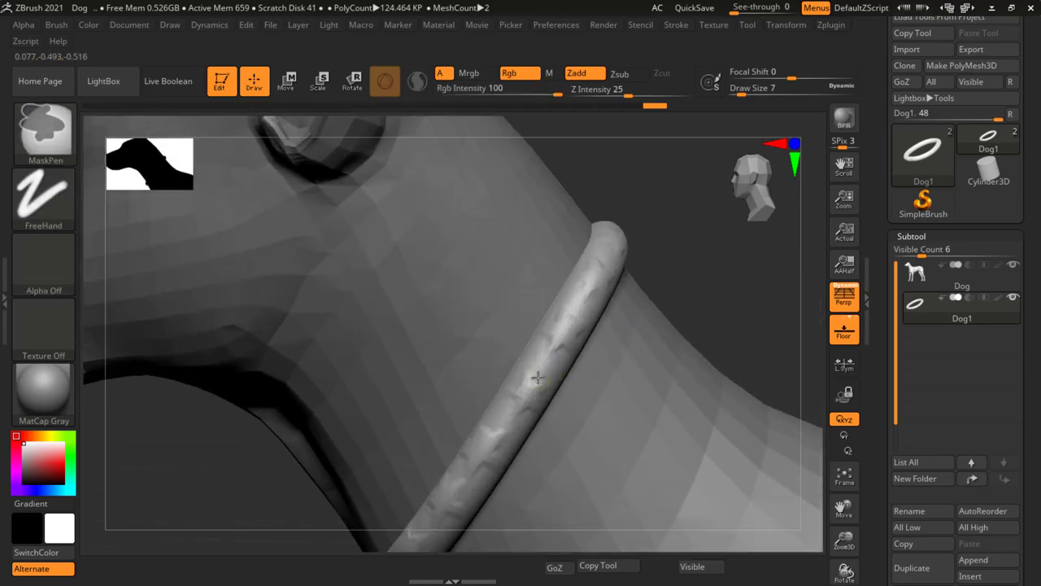
mouse_move(610, 419)
right_mouse_down()
mouse_move(550, 309)
mouse_move(506, 295)
mouse_move(561, 358)
mouse_move(564, 337)
right_mouse_up()
key("shift")
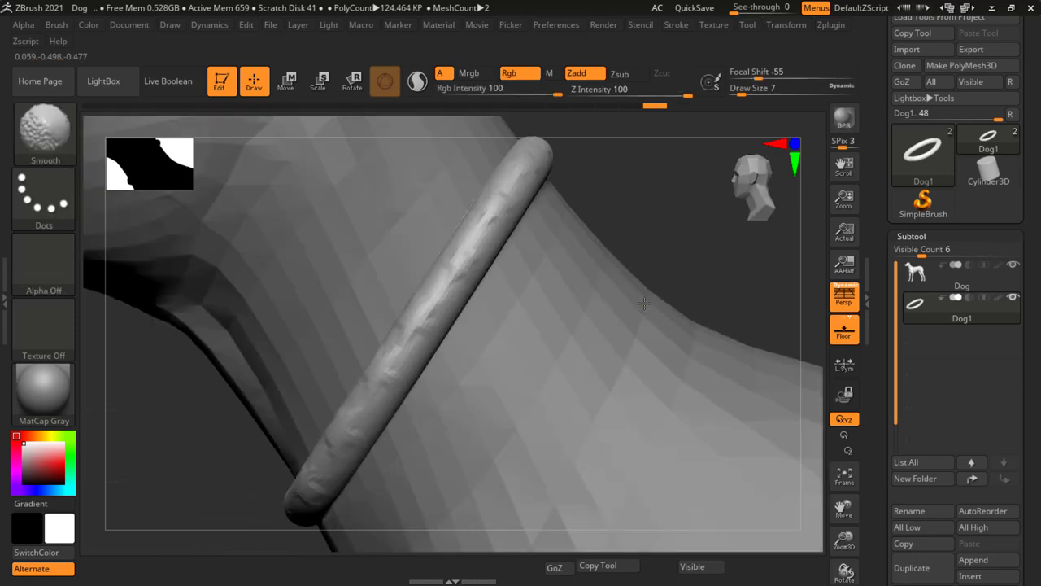
right_click_drag(642, 302, 544, 302)
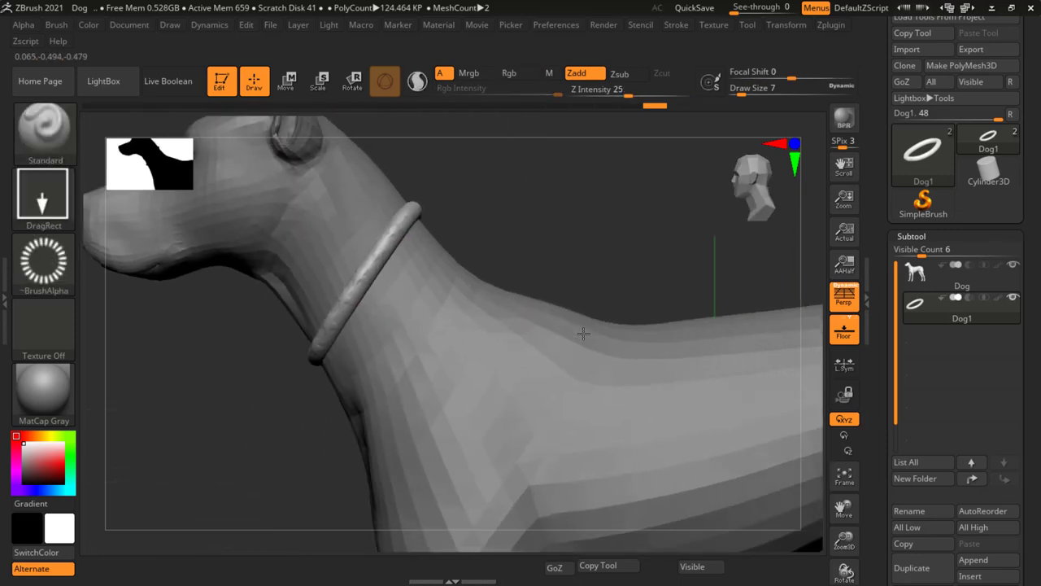
mouse_move(583, 333)
right_mouse_down("shift")
mouse_move(571, 351)
mouse_move(600, 244)
mouse_move(391, 301)
mouse_move(671, 289)
mouse_move(702, 321)
mouse_move(699, 311)
mouse_move(580, 299)
right_mouse_up("shift")
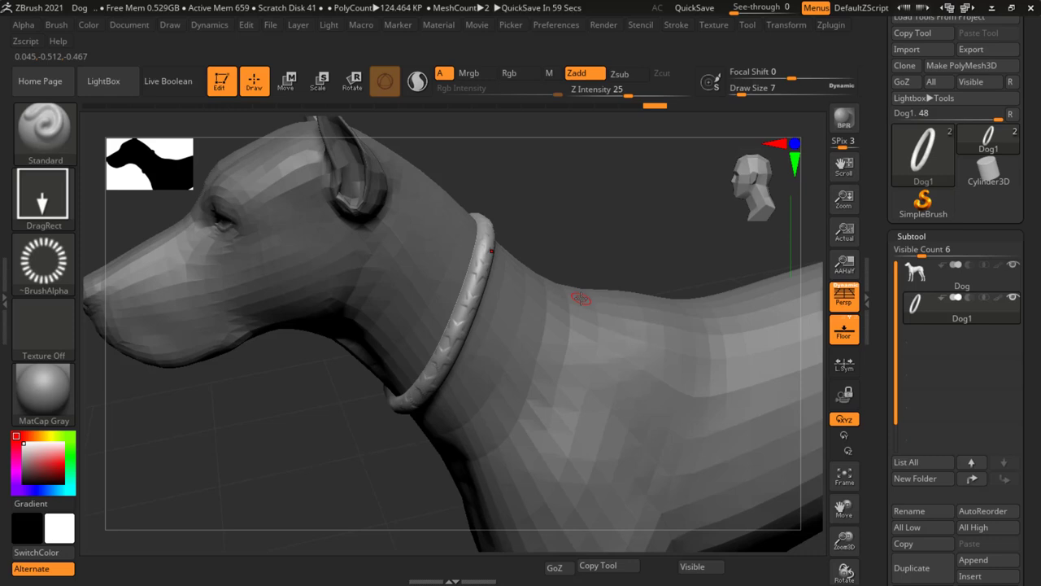
mouse_move(505, 294)
right_mouse_down("alt")
mouse_move(602, 277)
mouse_move(705, 304)
mouse_move(534, 295)
right_mouse_up("alt")
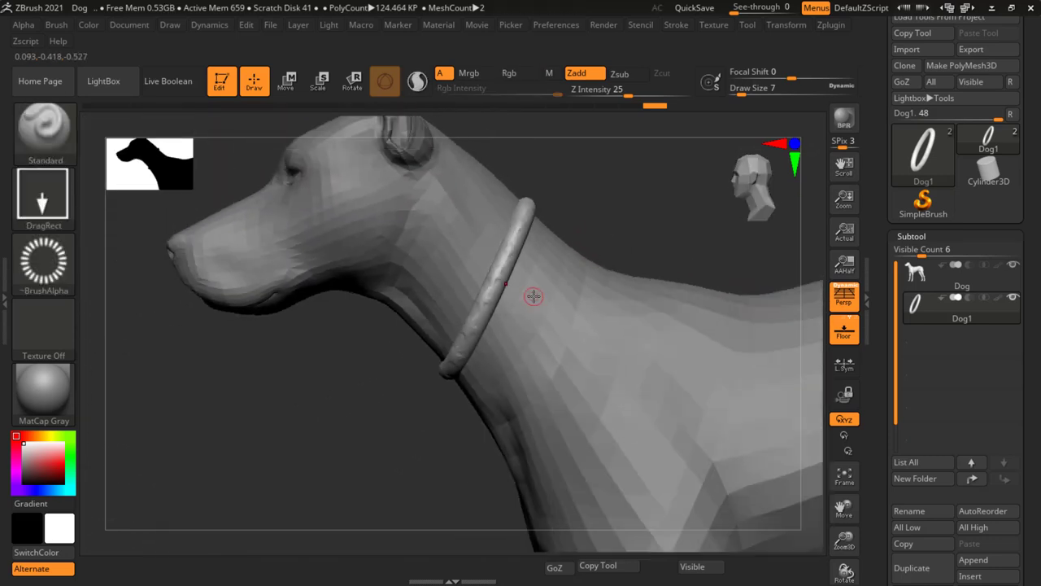